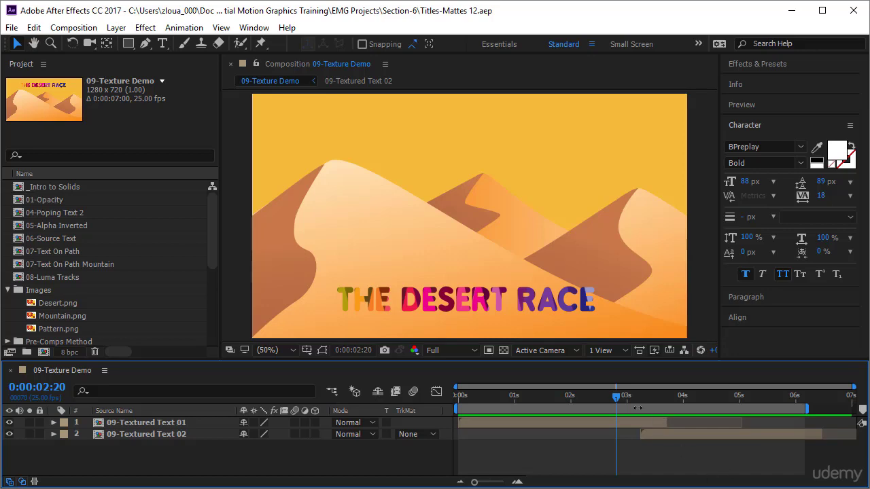
- Preview the 09-Texture Demo composition from the start and inspect both textured title animations at different times
left_click_drag(614, 397, 440, 431)
key("space")
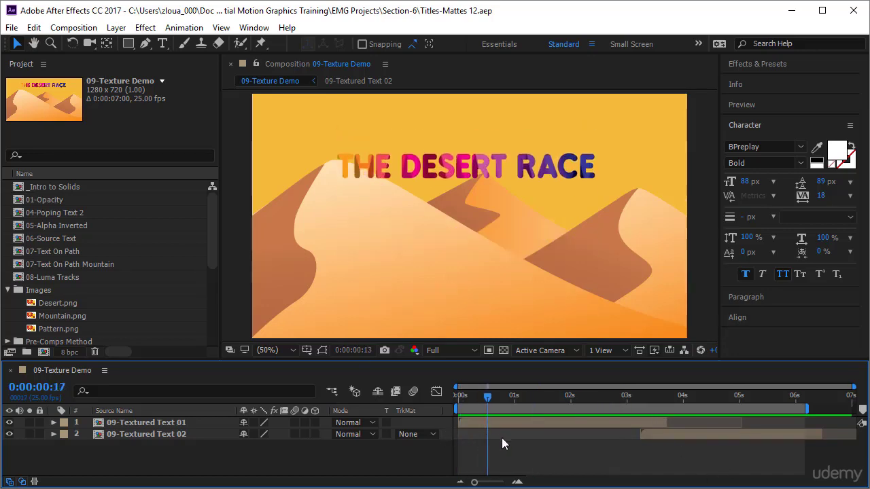
key("space")
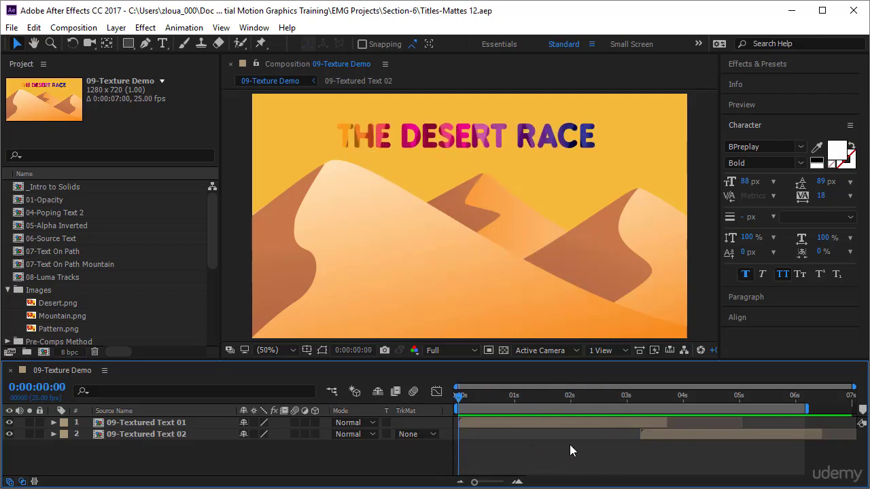
key("space")
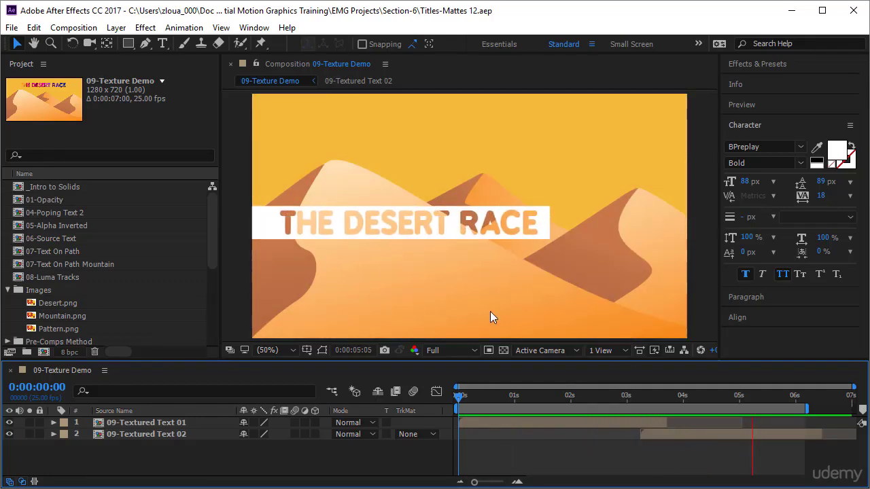
left_click_drag(693, 399, 753, 417)
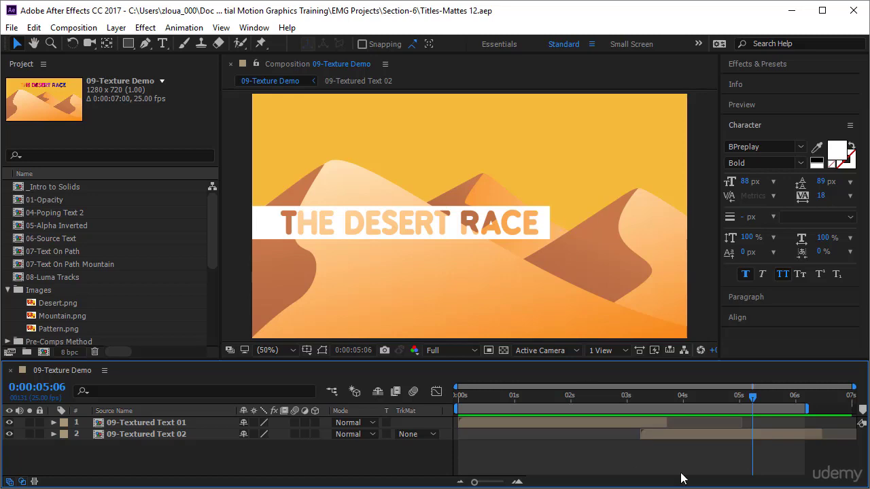
key("space")
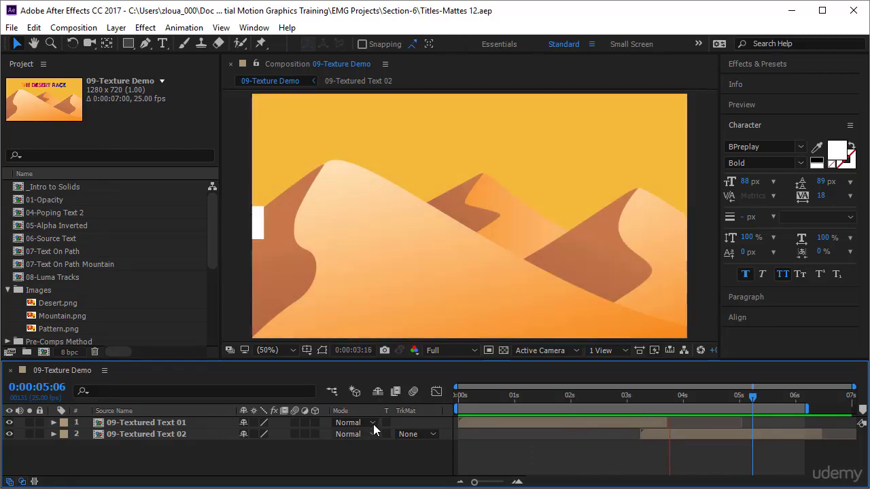
left_click_drag(478, 396, 552, 401)
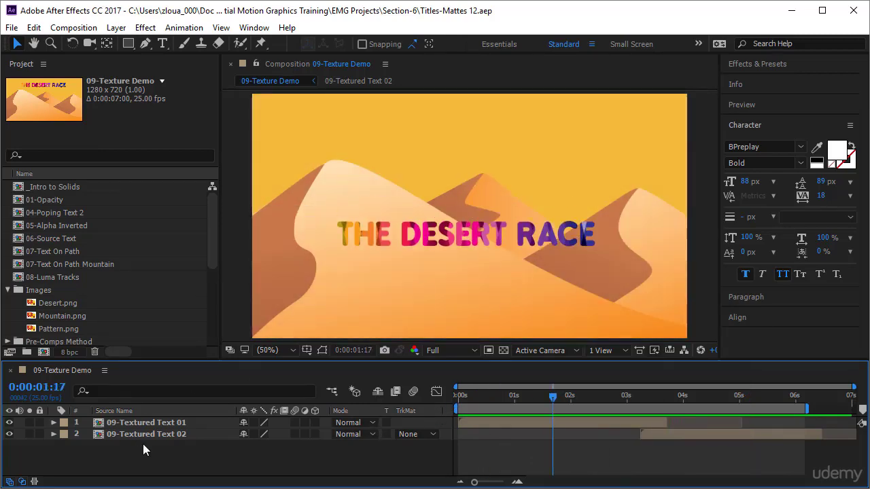
- In the 09-Textured Text 01 precomp, set the Pattern.png layer to No Track Matte and delete that layer
double_click(144, 421)
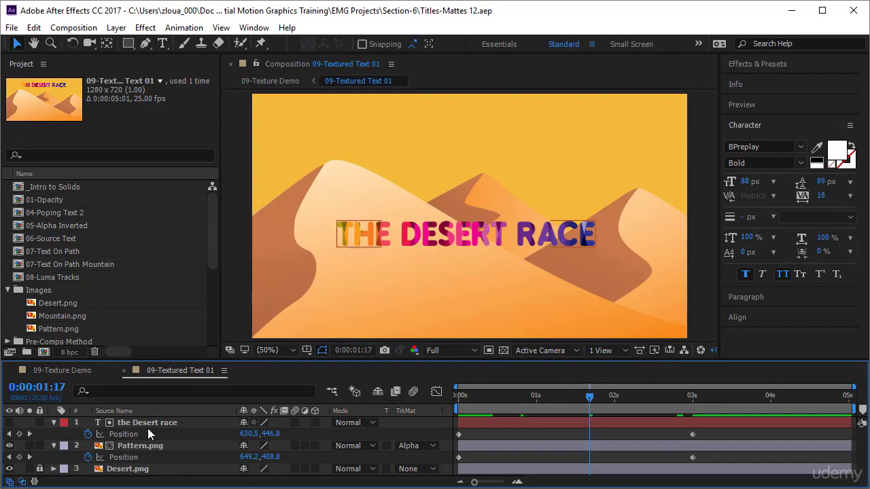
left_click(428, 447)
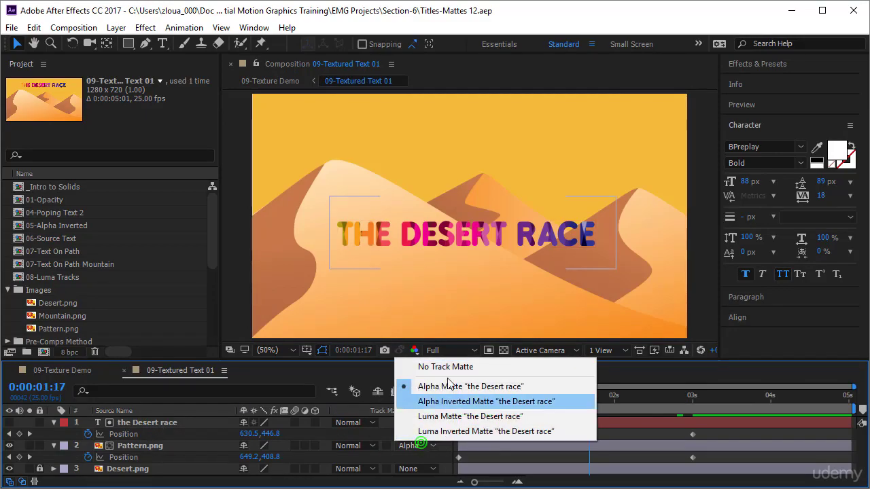
left_click(447, 369)
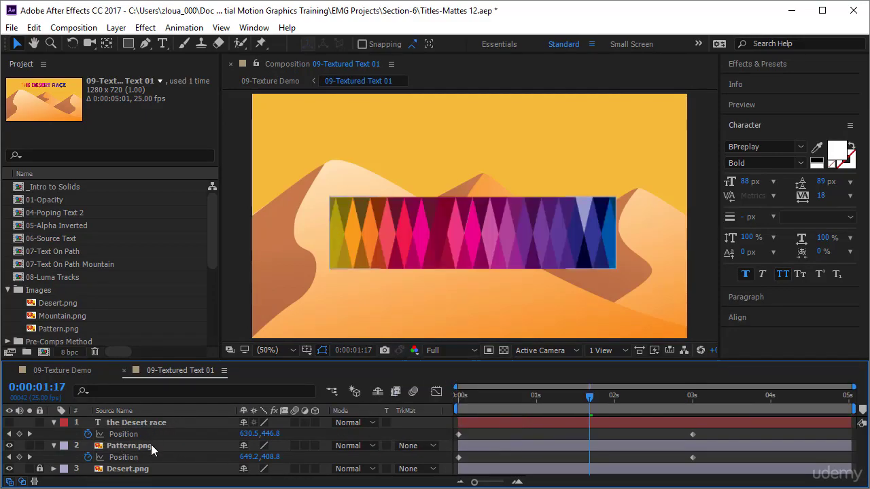
left_click(152, 446)
key("Delete")
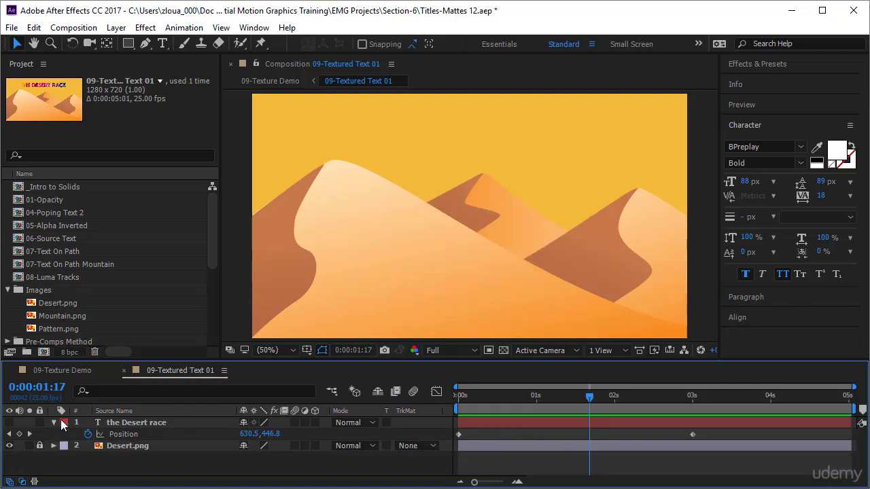
- Remove the Position keyframes from the text layer, return to time 0:00, and make the layer visible
left_click(88, 434)
left_click_drag(590, 396, 441, 415)
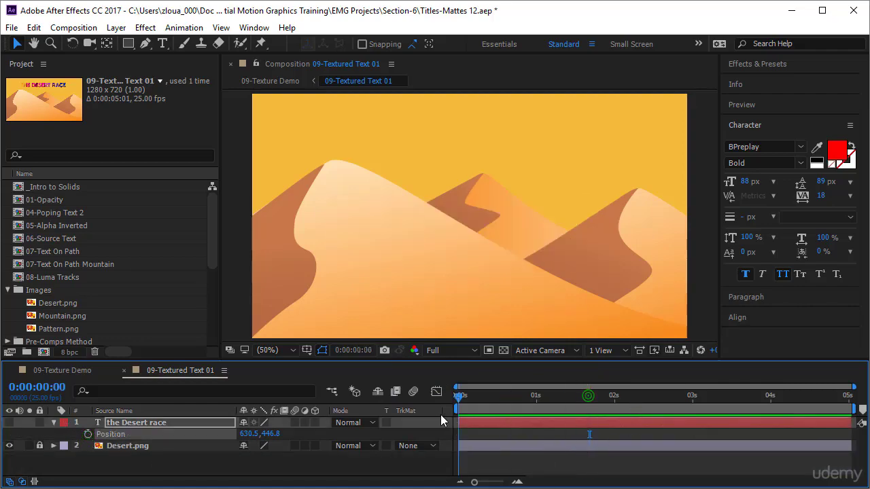
left_click(8, 422)
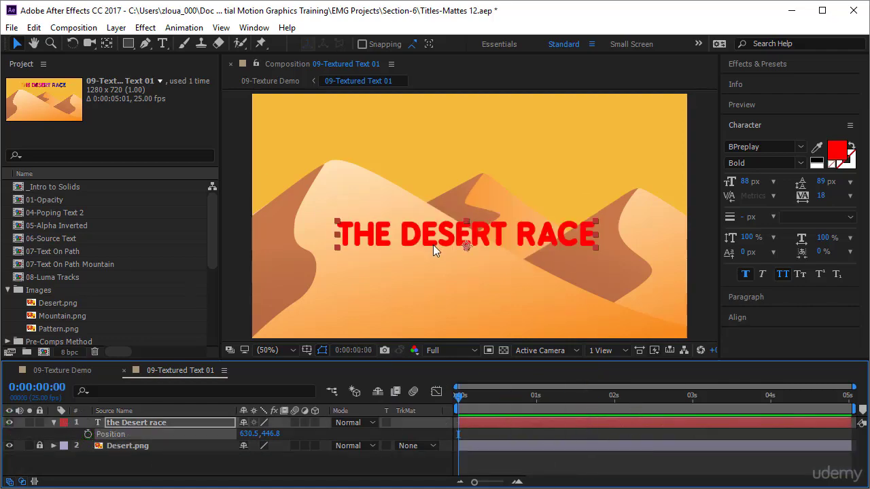
- Reposition the THE DESERT RACE title in the composition to about 644.5, 468.8
mouse_move(465, 246)
left_mouse_down()
mouse_move(460, 239)
mouse_move(488, 220)
mouse_move(451, 247)
left_mouse_up()
key("space")
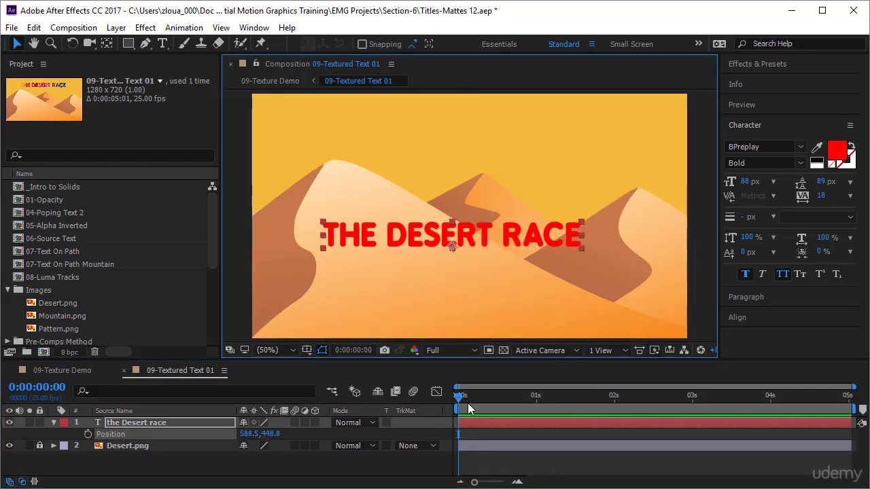
key("space")
left_click_drag(514, 238, 533, 244)
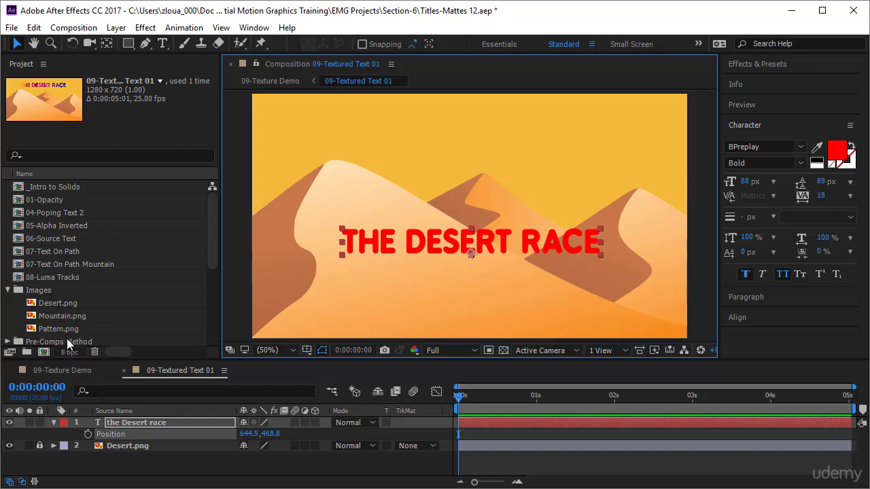
- Add Pattern.png to the composition, enlarge it wider and taller than the title, and place it over the text
left_click(80, 328)
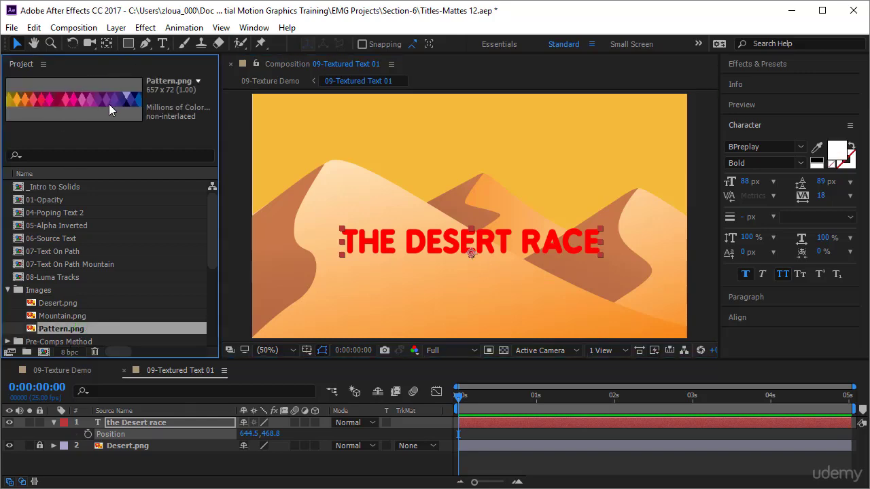
left_click_drag(92, 327, 472, 207)
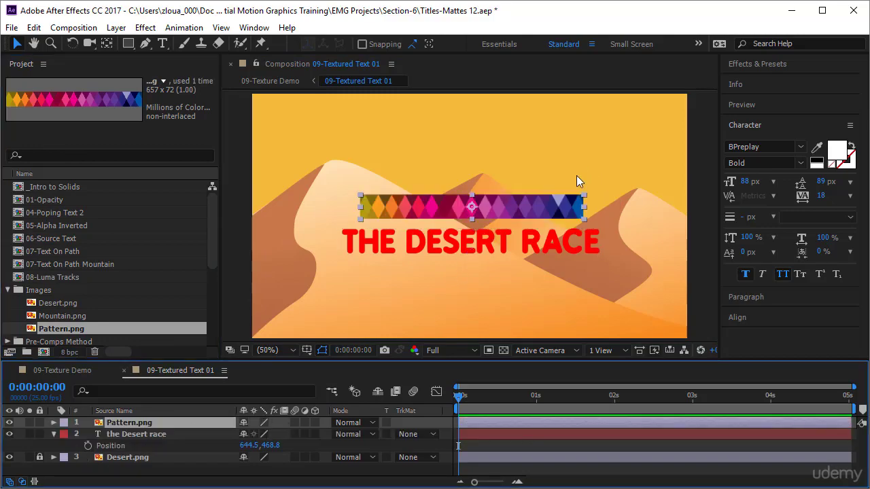
left_click_drag(584, 219, 627, 227)
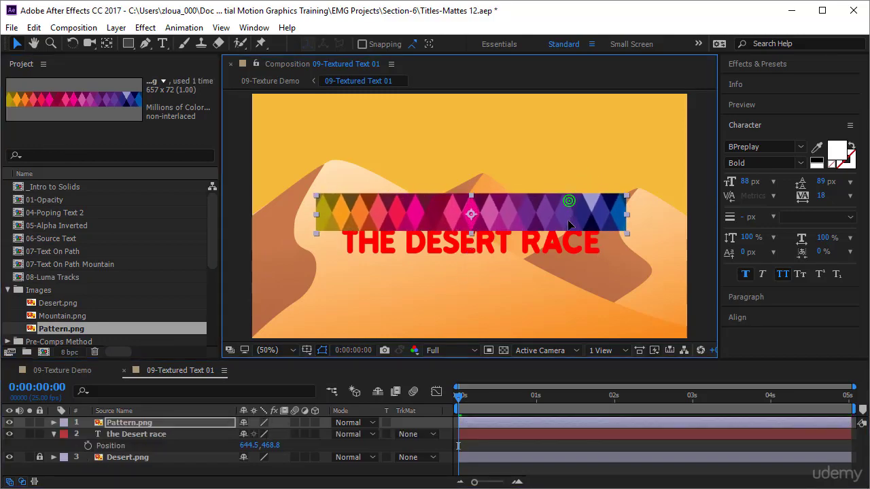
left_click_drag(567, 201, 565, 237)
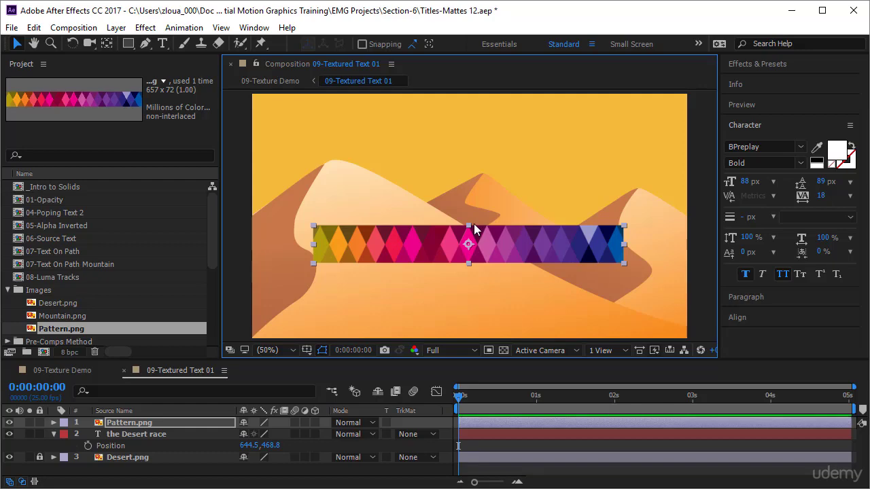
left_click_drag(466, 227, 464, 215)
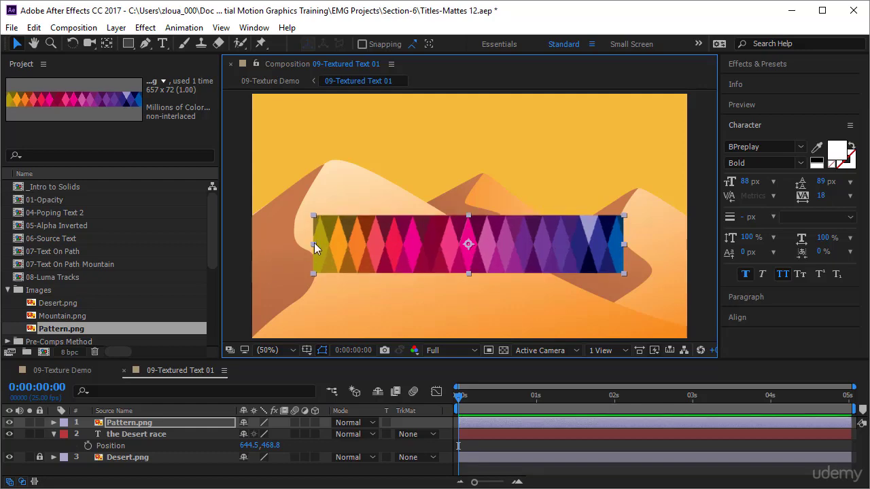
left_click_drag(314, 245, 304, 244)
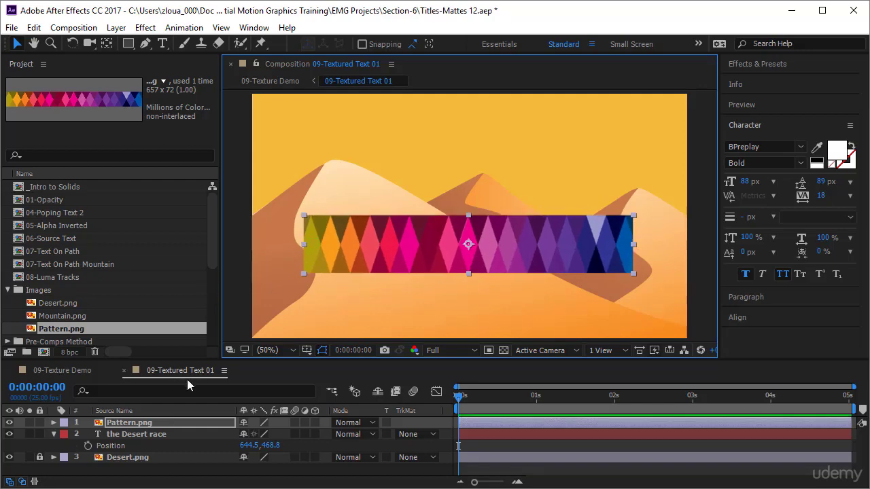
- Collapse the text layer's properties and move the layer above Pattern.png in the layer stack
left_click(150, 435)
left_click(52, 435)
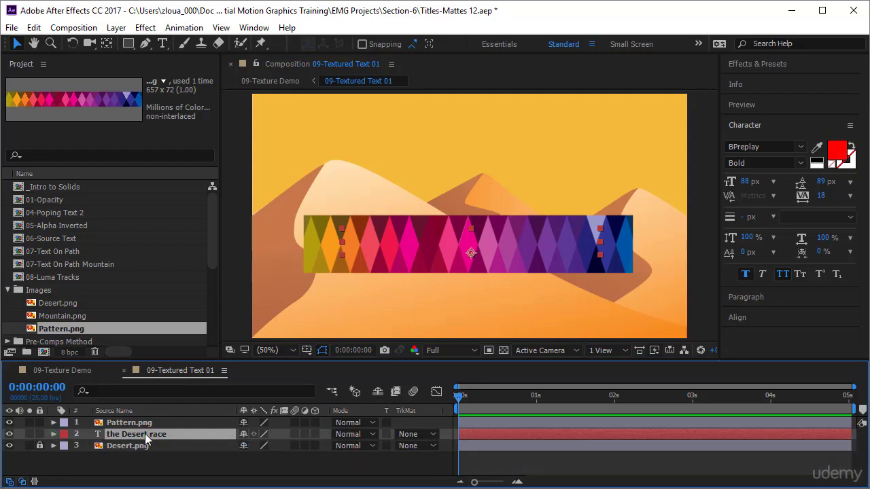
left_click_drag(150, 435, 151, 420)
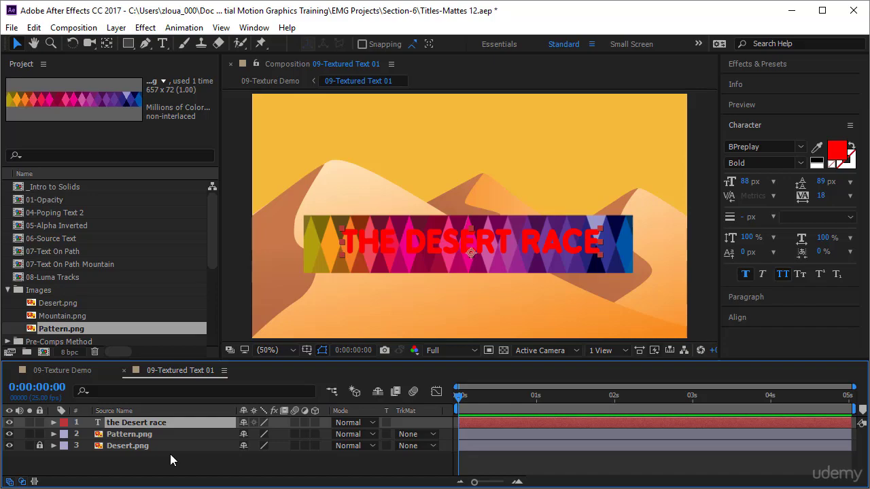
- Set the Pattern.png layer's track matte to Alpha Matte "the Desert race"
left_click(164, 435)
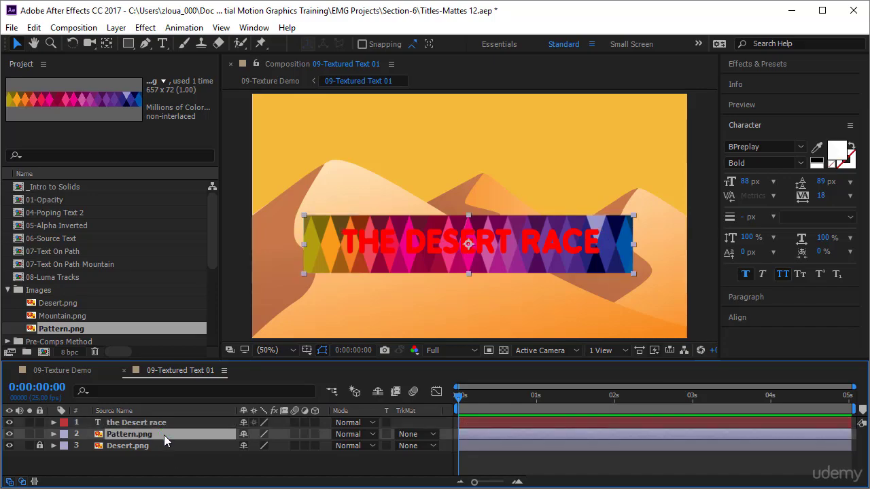
left_click(178, 424)
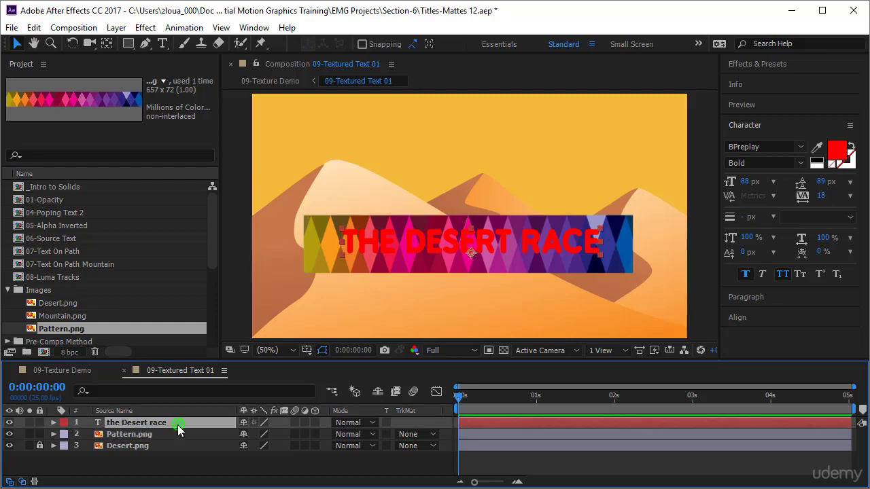
left_click(174, 434)
left_click(427, 435)
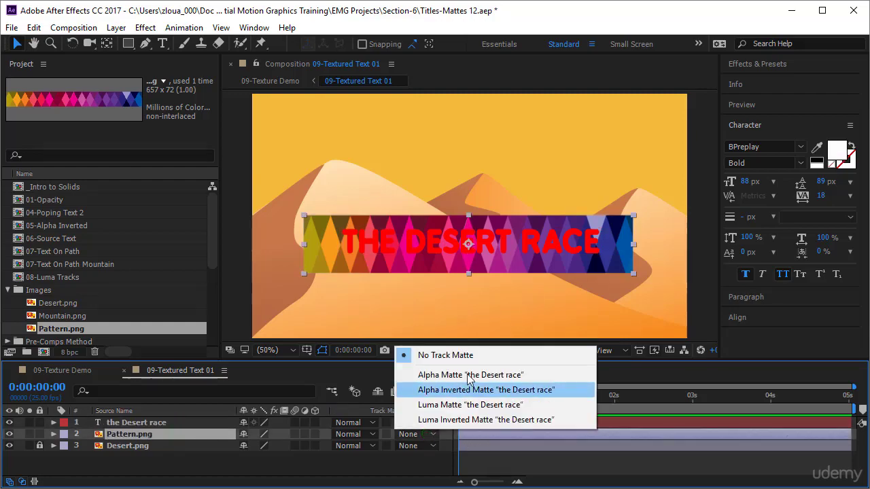
left_click(469, 376)
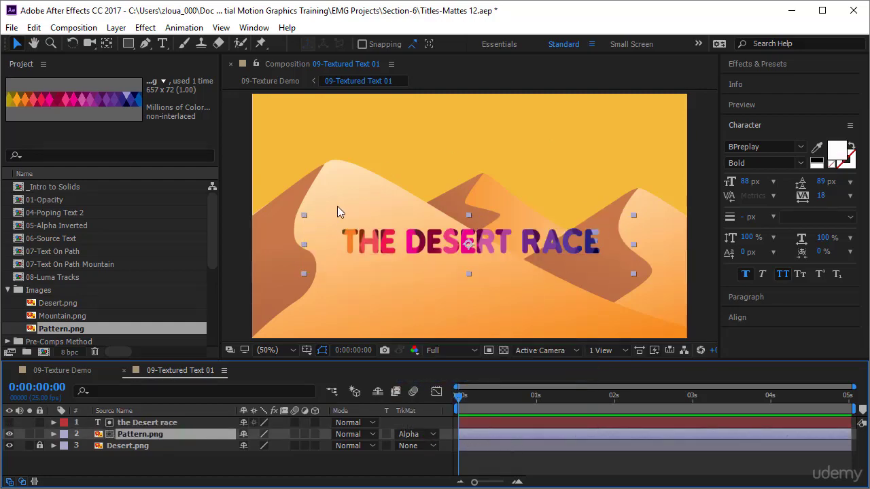
- Switch the Pattern.png layer's track matte to Luma Matte and change the title text colour to white (FFFFFF)
left_click(171, 422)
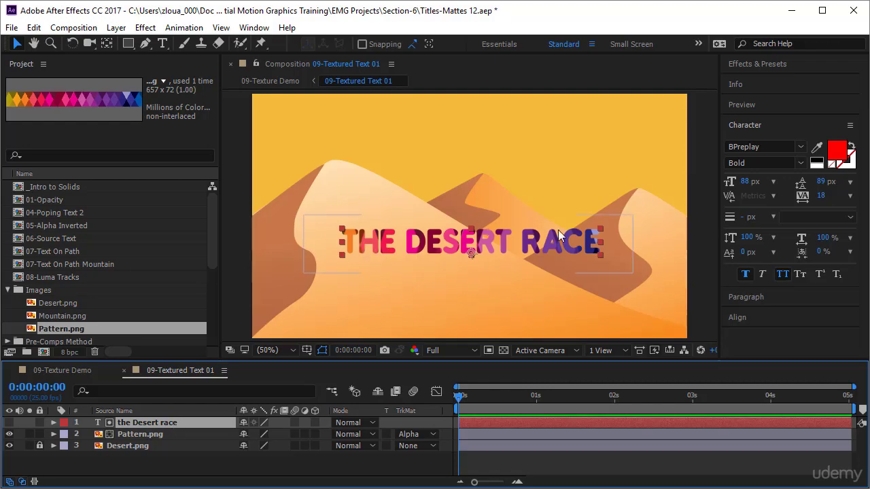
left_click(414, 435)
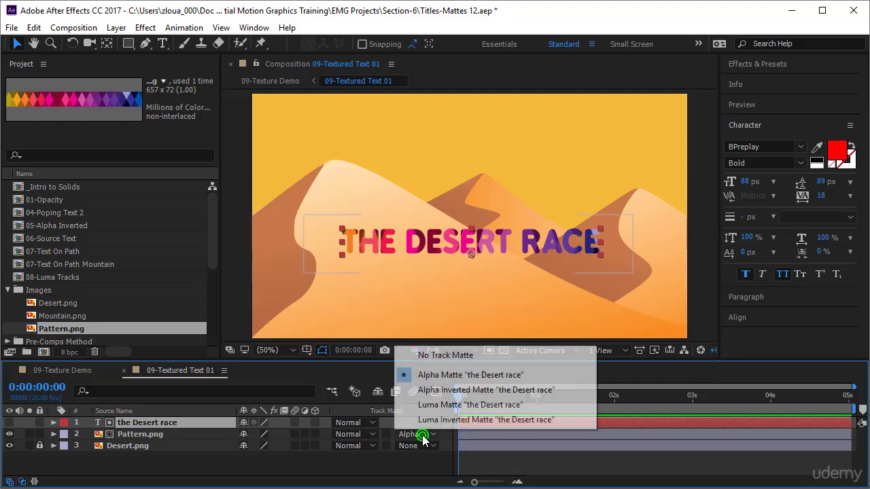
left_click(443, 405)
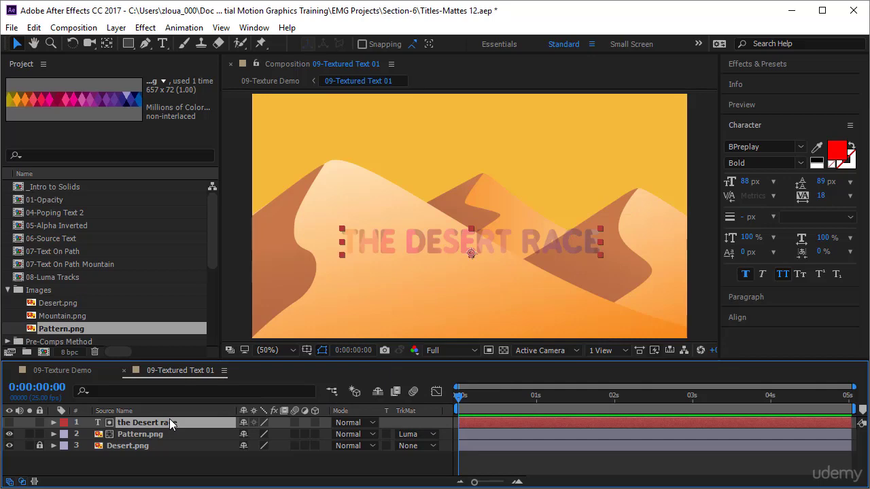
left_click(840, 148)
left_click_drag(285, 204, 273, 166)
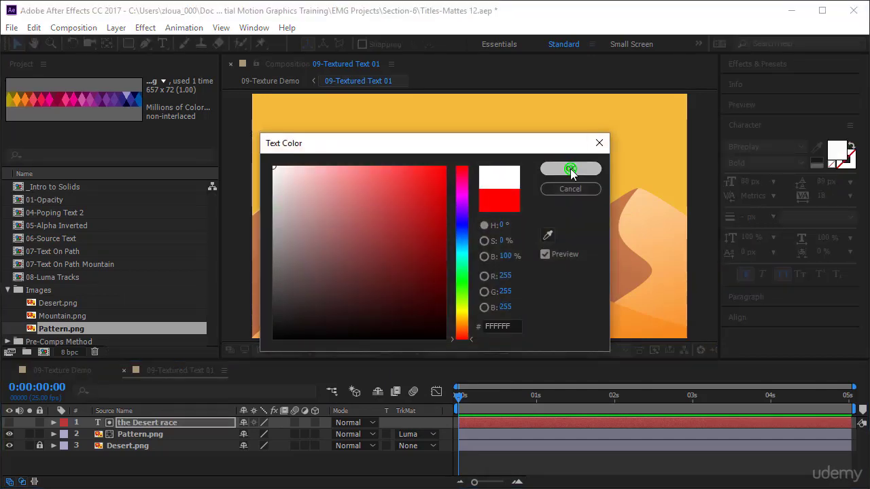
left_click(571, 169)
- Compare the matte types on Pattern.png by switching to Alpha Matte and back to Luma Matte
left_click(416, 434)
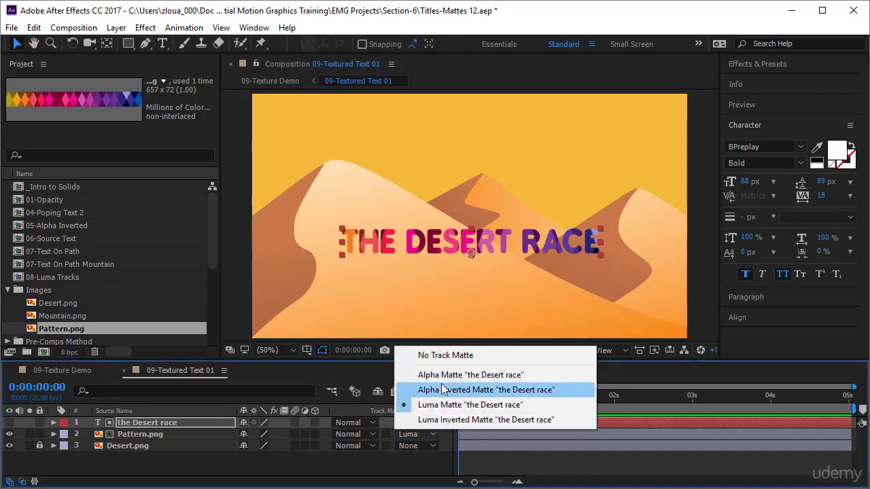
left_click(441, 375)
left_click(420, 435)
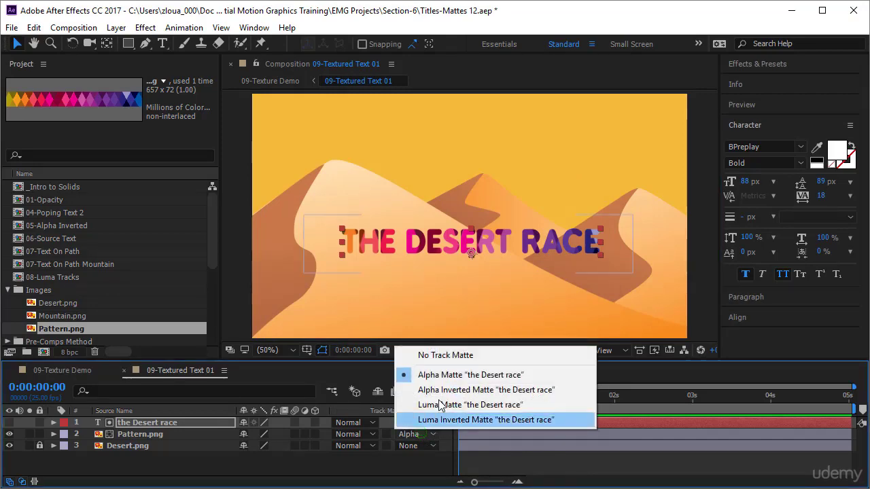
left_click(441, 405)
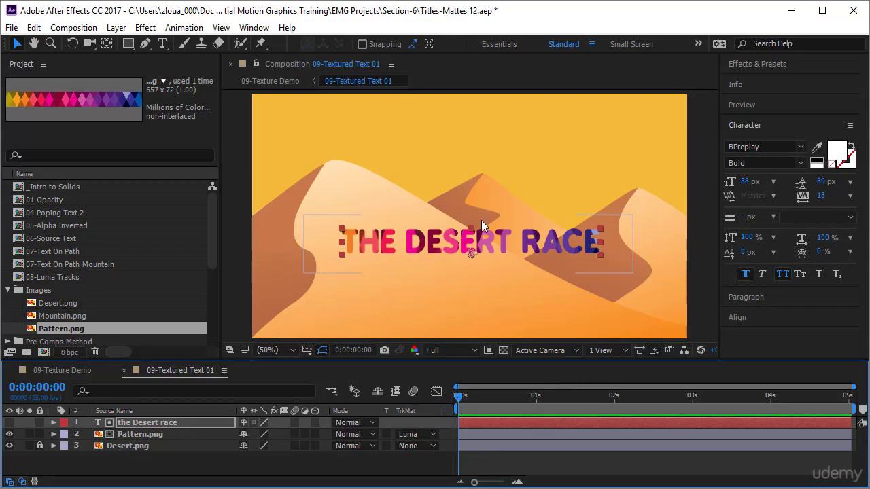
- Keyframe the title text layer's Position at about 646.5, 658.8 at 2 seconds and about 646.5, 102.8 at 0 seconds
left_click(183, 422)
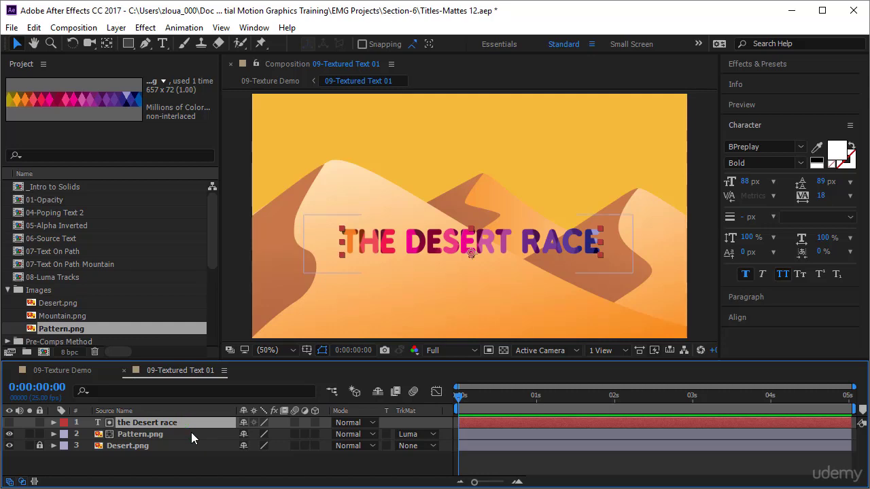
key("p")
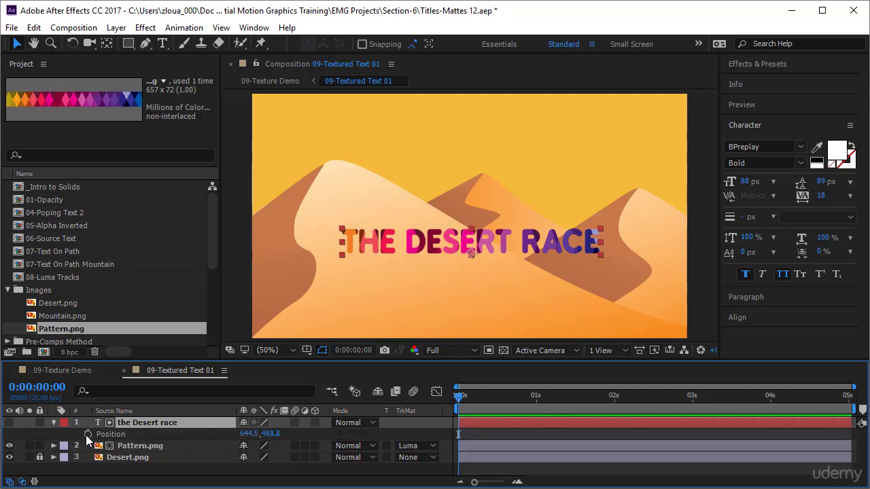
left_click_drag(459, 396, 612, 406)
left_click_drag(525, 249, 525, 310)
key("shift+Down")
key("Down")
key("Down")
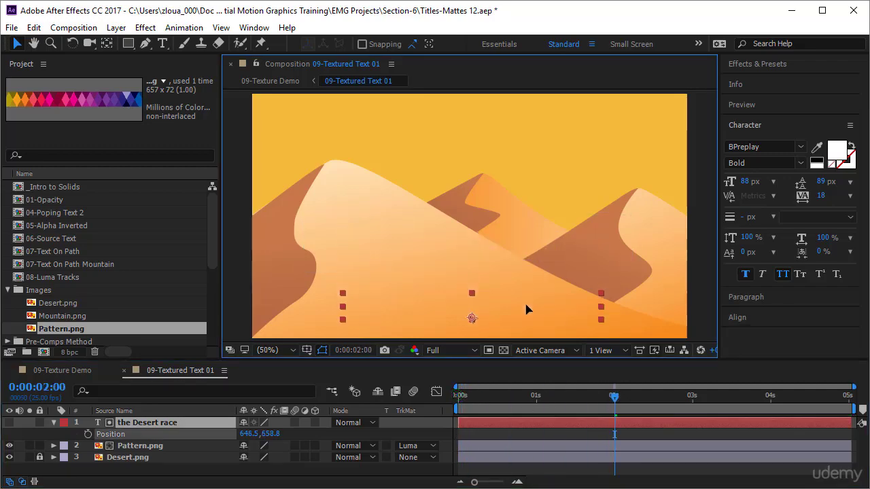
key("Return")
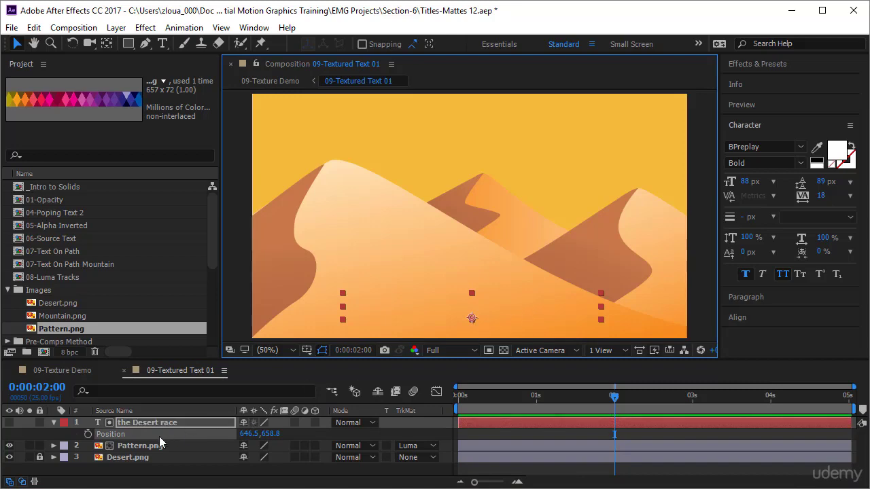
left_click(87, 434)
left_click_drag(615, 397, 425, 425)
left_click_drag(501, 315, 499, 120)
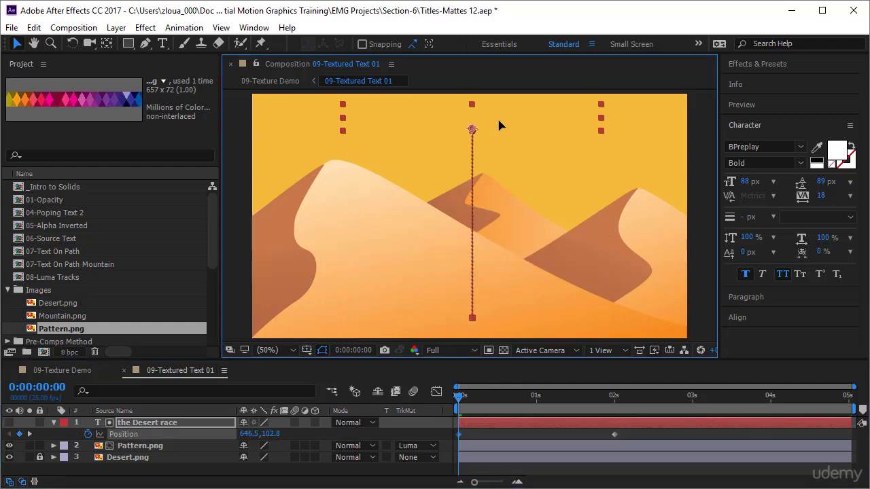
- Keyframe the Pattern.png layer's Position at about 738, 654 at 2 seconds and about 548, 22 at 0 seconds
left_click(171, 445)
key("p")
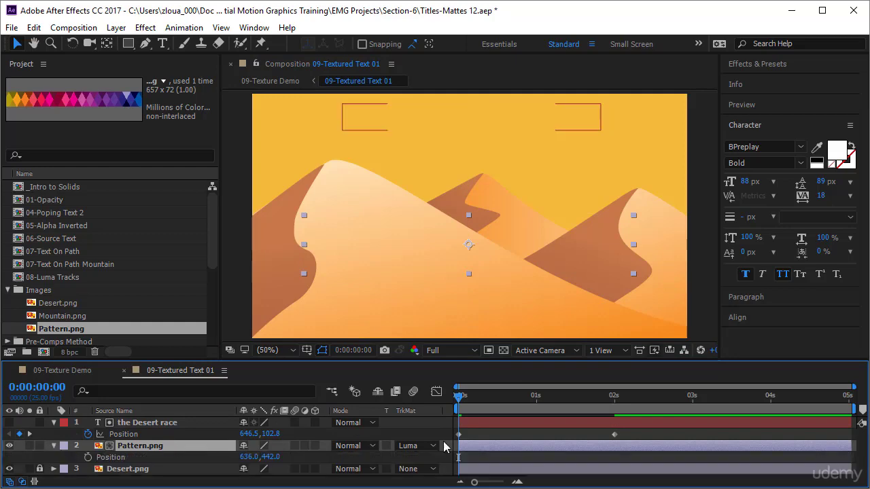
left_click_drag(472, 400, 584, 411)
key("k")
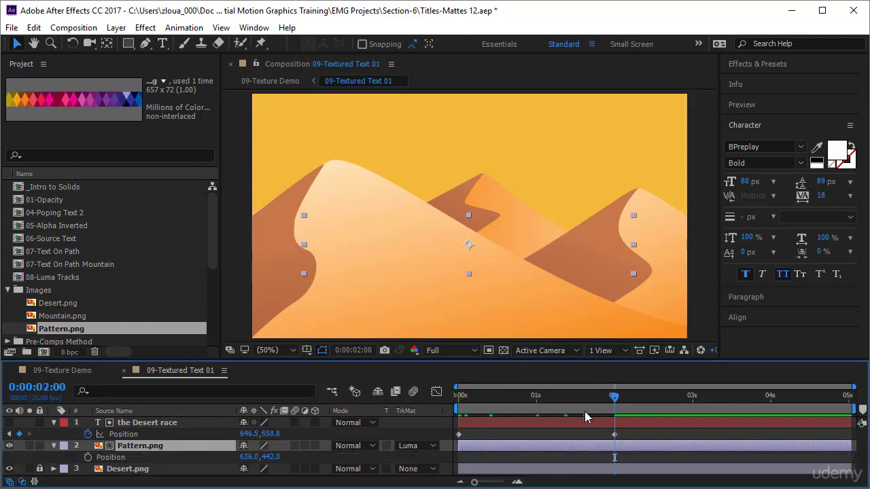
left_click(88, 457)
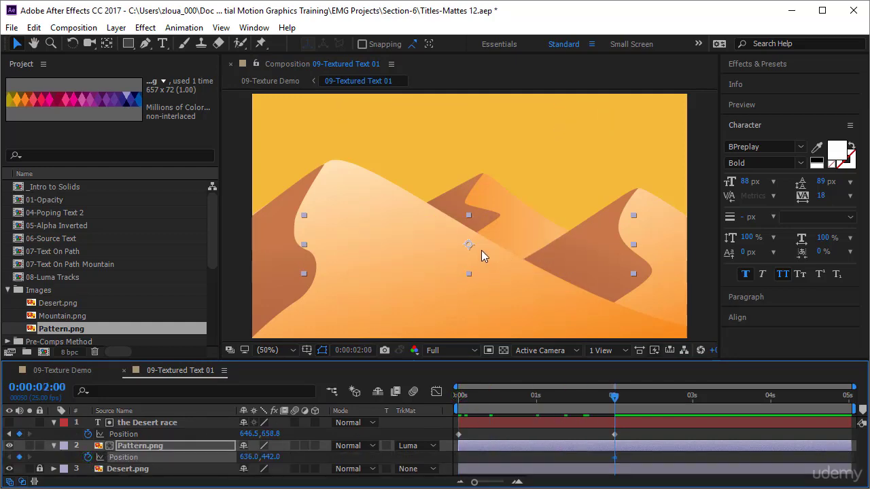
left_click_drag(469, 239, 503, 318)
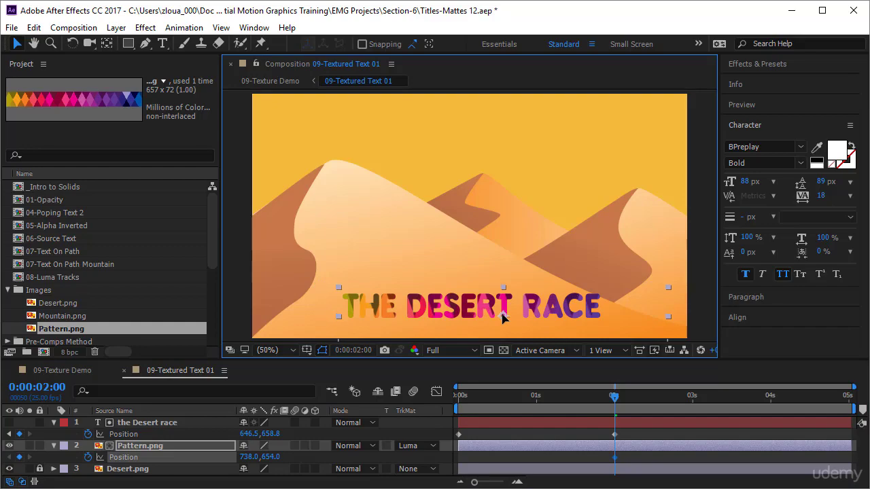
left_click_drag(617, 408, 405, 432)
mouse_move(504, 316)
left_mouse_down()
mouse_move(478, 130)
mouse_move(462, 109)
mouse_move(445, 129)
mouse_move(439, 92)
mouse_move(440, 104)
left_mouse_up()
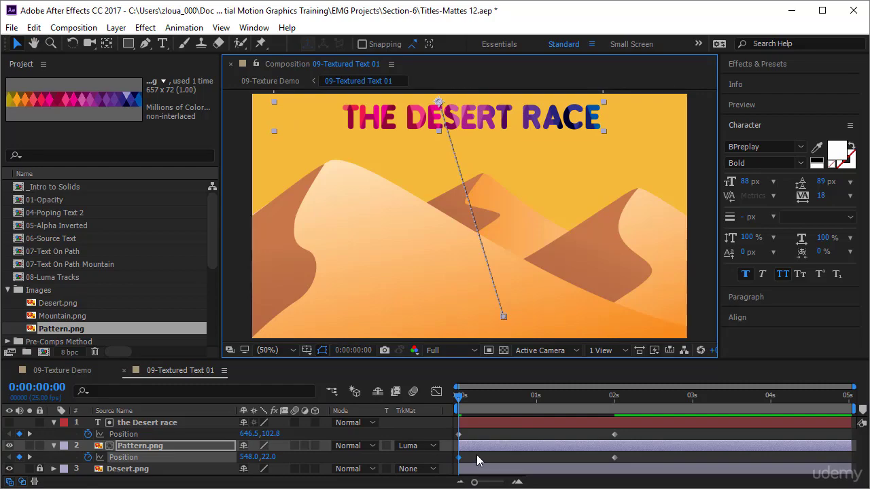
- Preview the animation of the moving textured title, selecting the Pattern.png and text layers during playback
key("space")
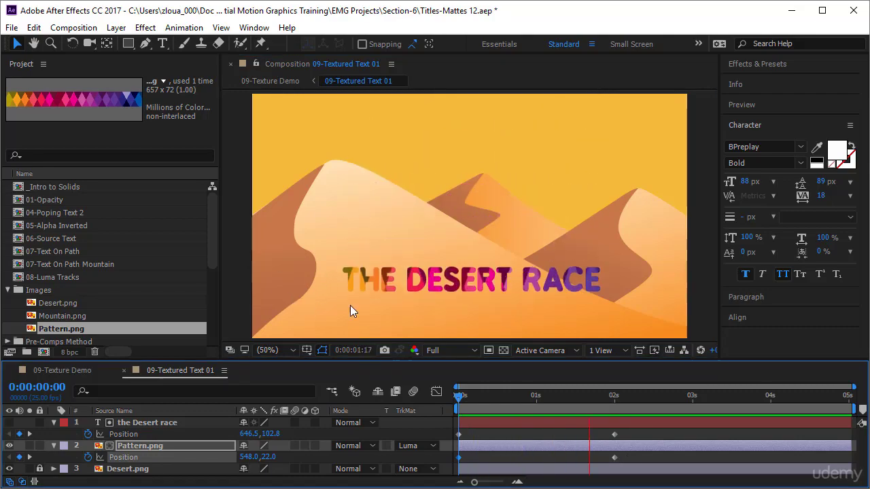
left_click(150, 449)
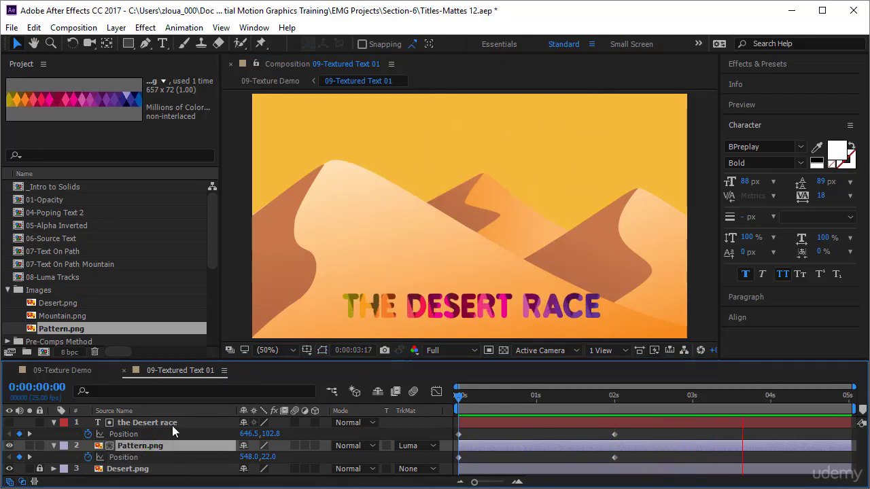
left_click(170, 424)
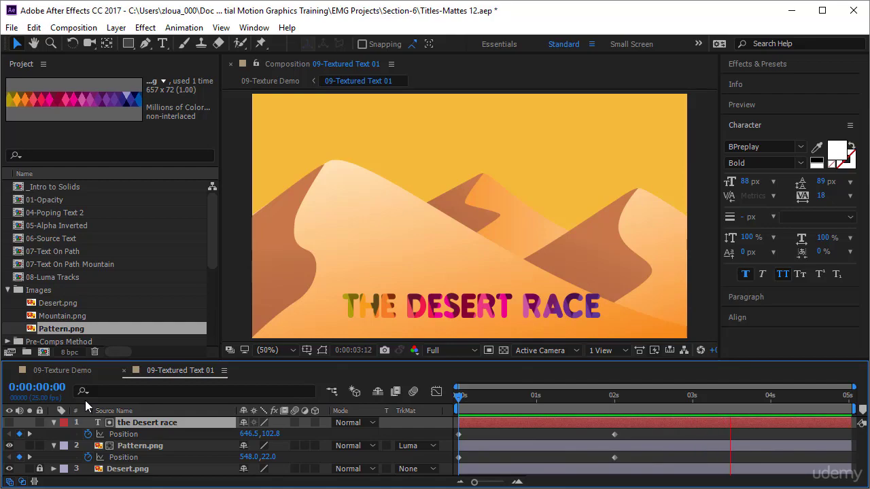
- Open the 09-Textured Text 02 composition from the Reference folder of the project
scroll(121, 291, "down", 3)
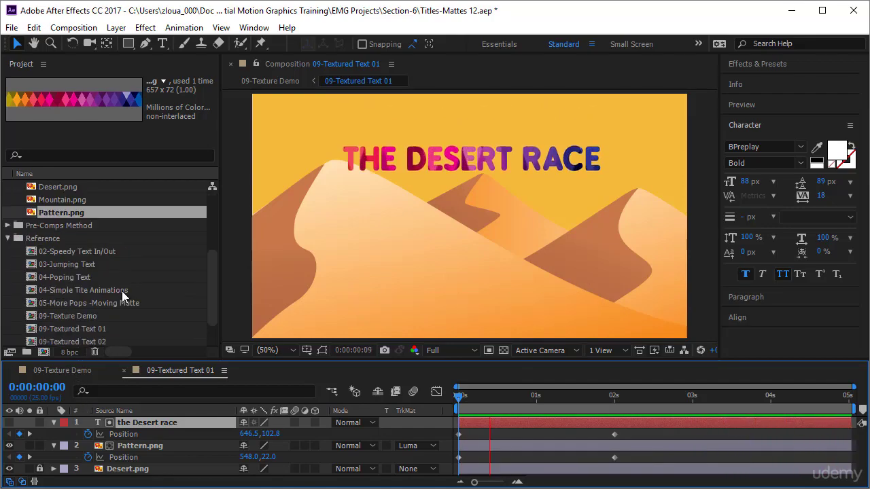
scroll(108, 316, "down", 1)
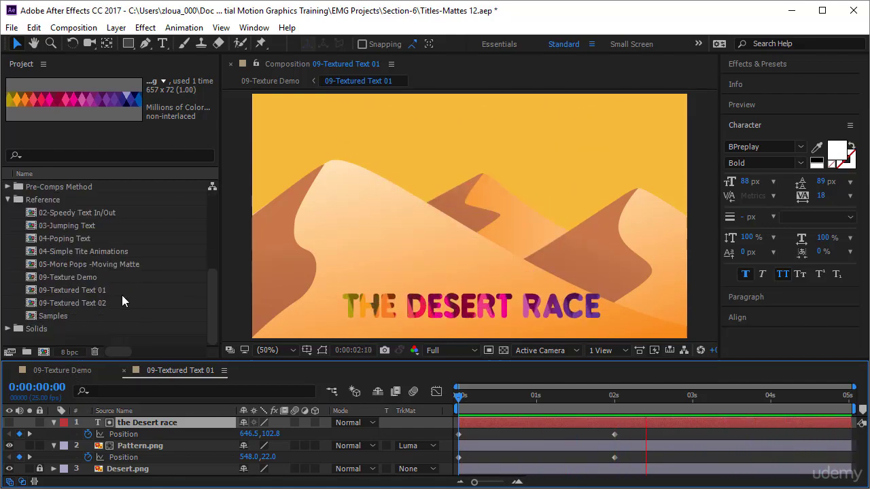
double_click(116, 303)
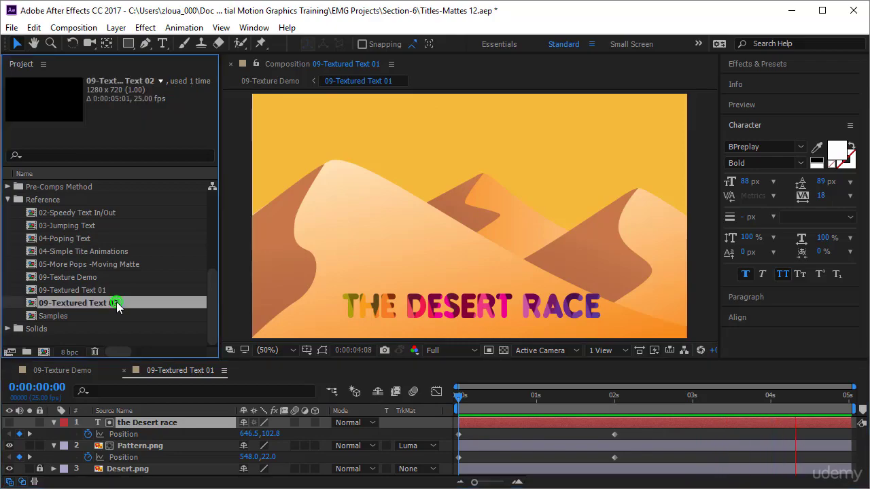
- Make the title text layer visible and delete the matted Desert.png layer and Shape Layer 1
left_click(175, 421)
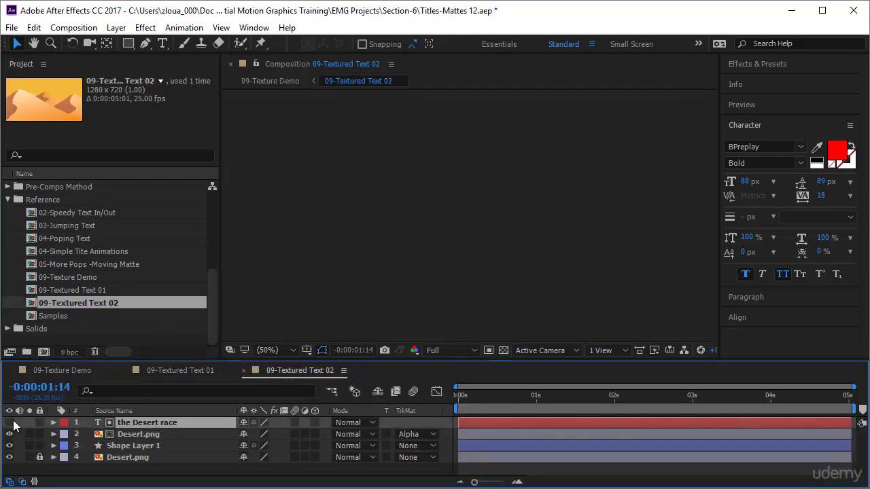
left_click(123, 435)
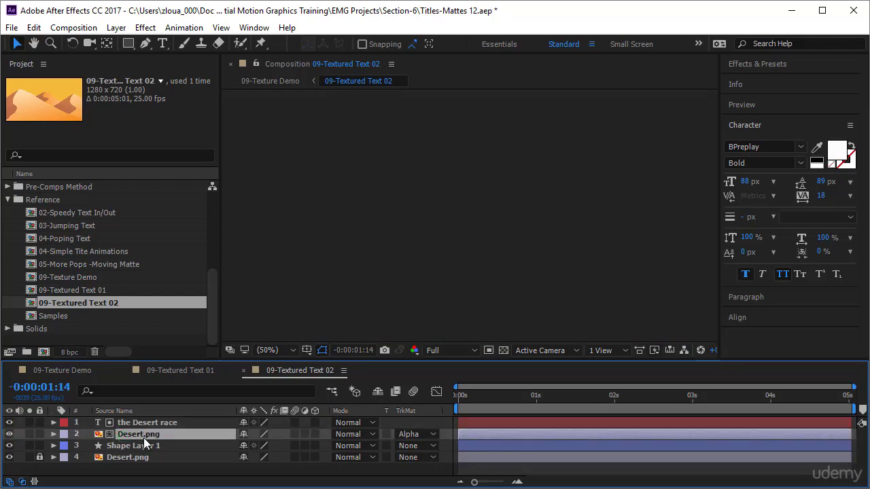
key("Delete")
left_click(144, 435)
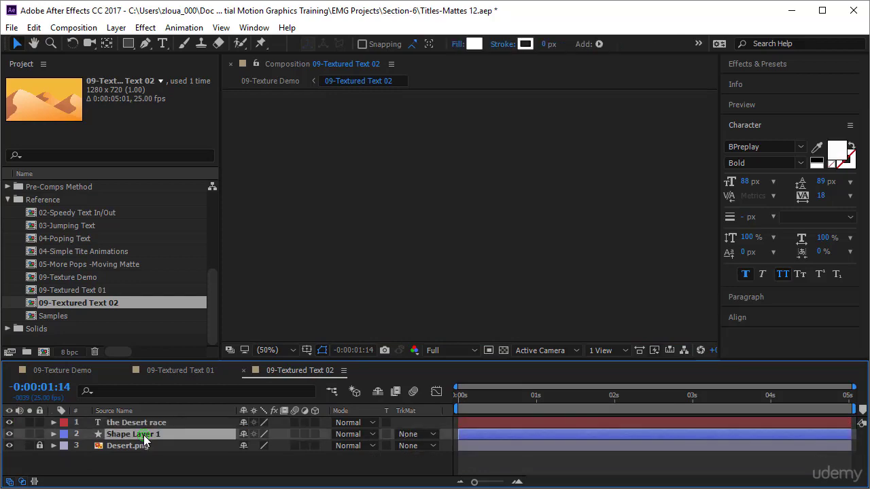
key("Delete")
- Reveal the title text layer's Position, move the title to about 621.7, 423.7 and return to time 0
left_click(157, 425)
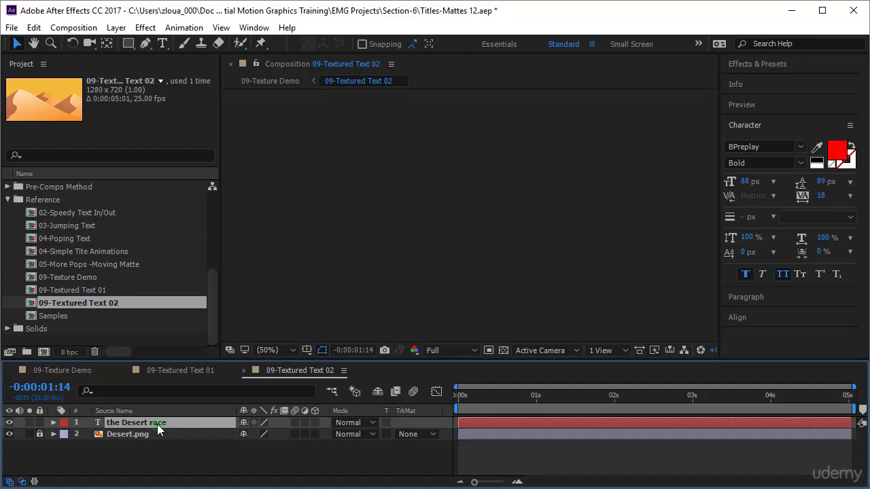
key("p")
left_click(88, 434)
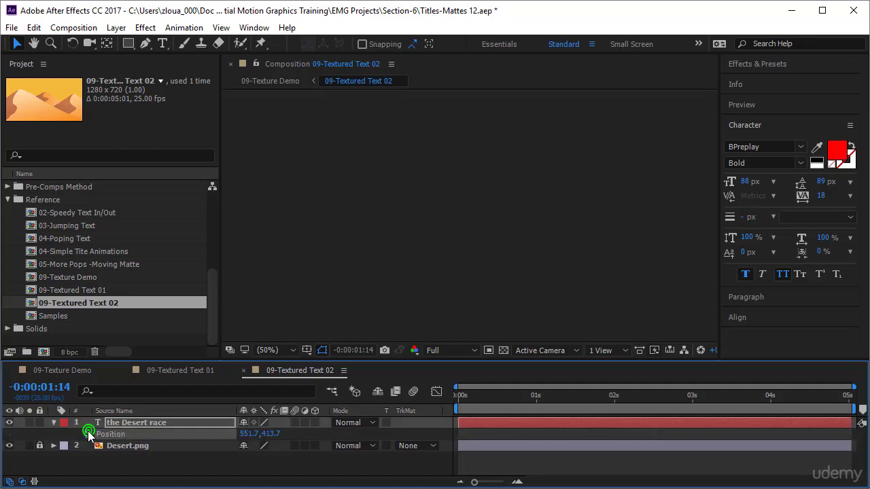
left_click(463, 398)
left_click(483, 398)
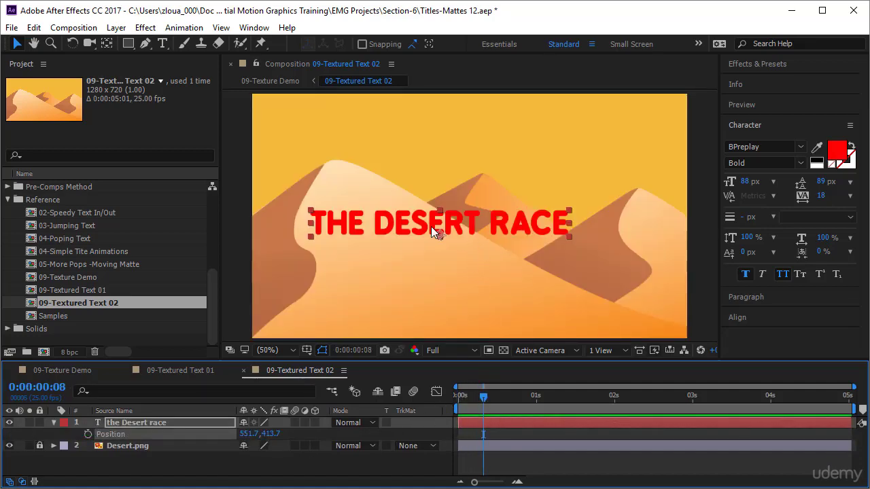
left_click_drag(443, 234, 464, 238)
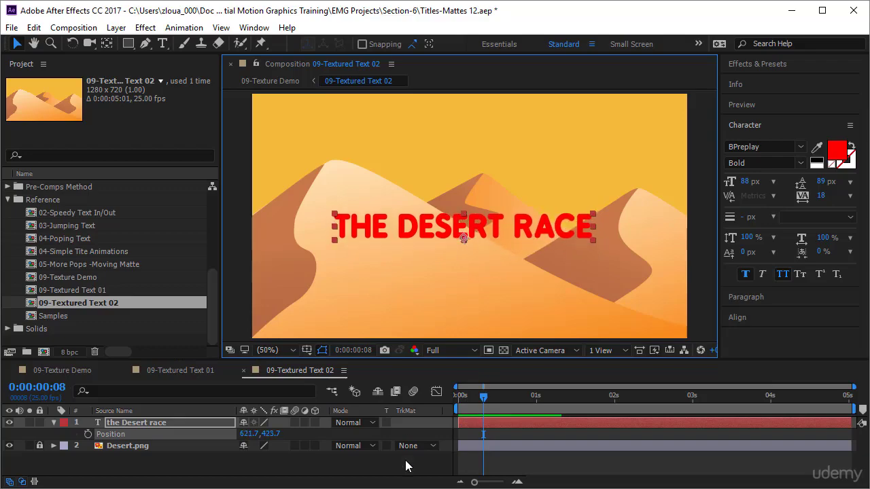
left_click_drag(486, 397, 438, 401)
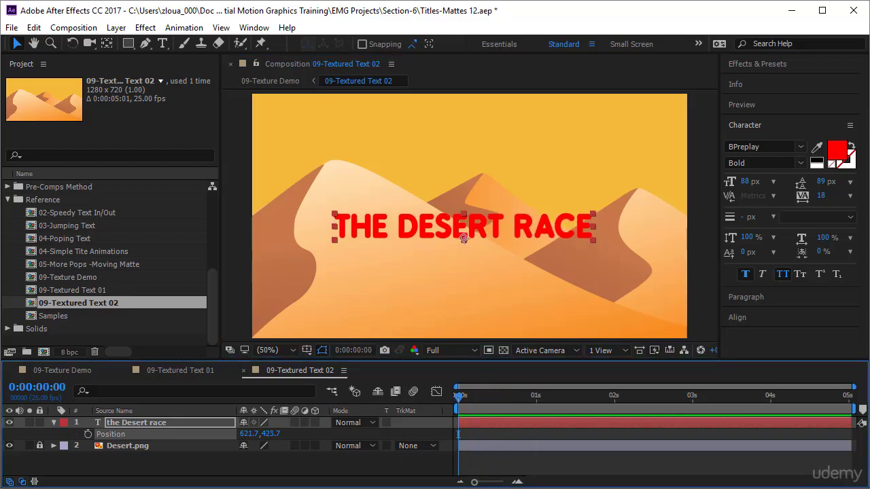
- Change the title's text colour to white, collapse the text layer's properties and deselect it
left_click(837, 149)
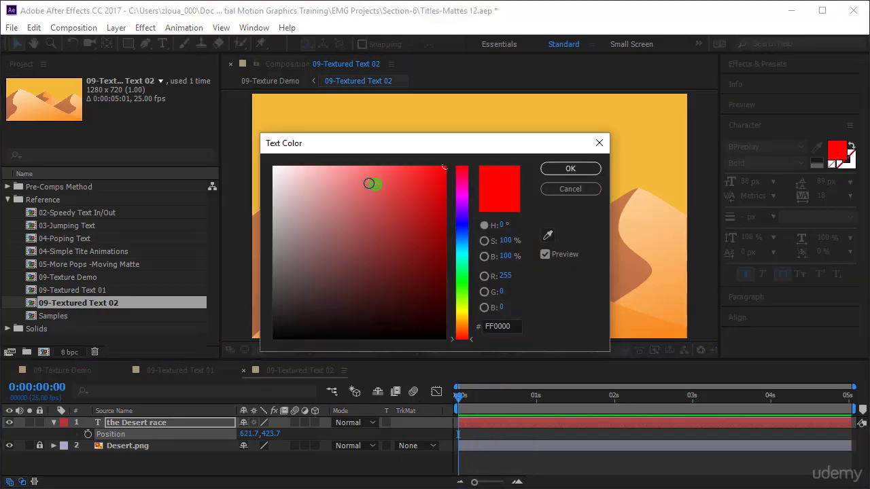
left_click(274, 167)
left_click(573, 169)
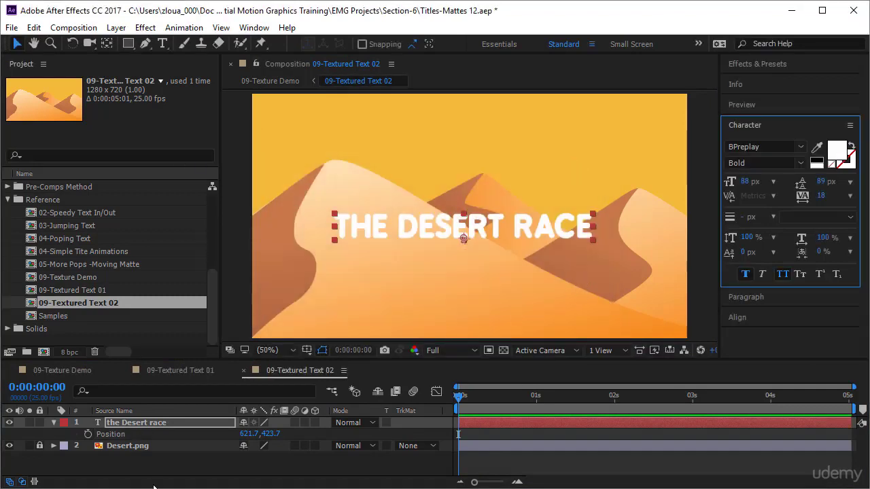
left_click(54, 422)
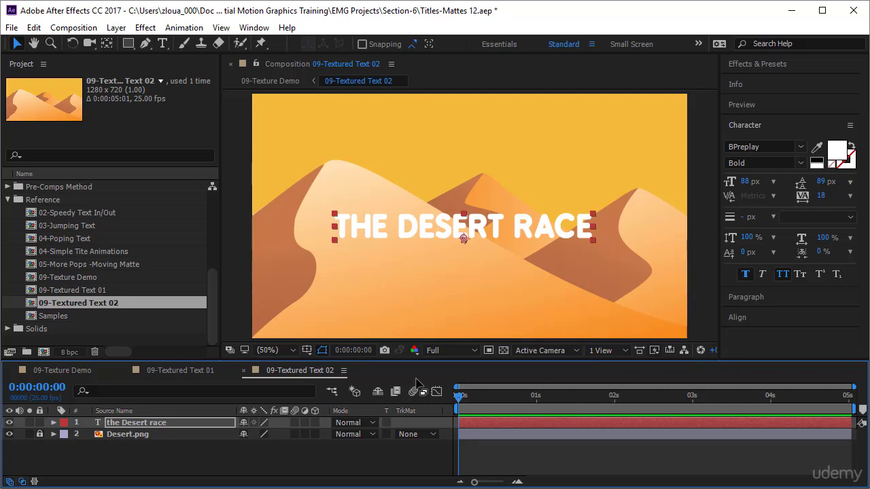
left_click(247, 447)
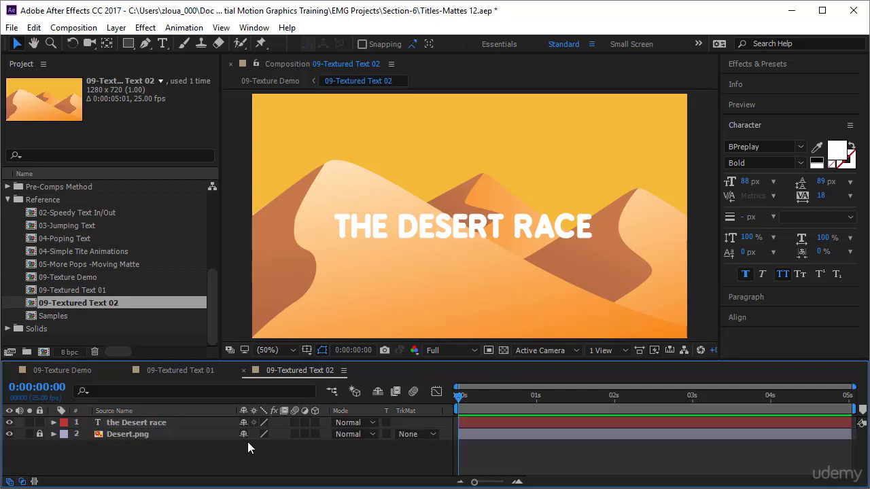
- Unlock and duplicate the Desert.png layer, and set the upper copy's track matte to Alpha Matte "the Desert race"
left_click(37, 435)
key("ctrl+d")
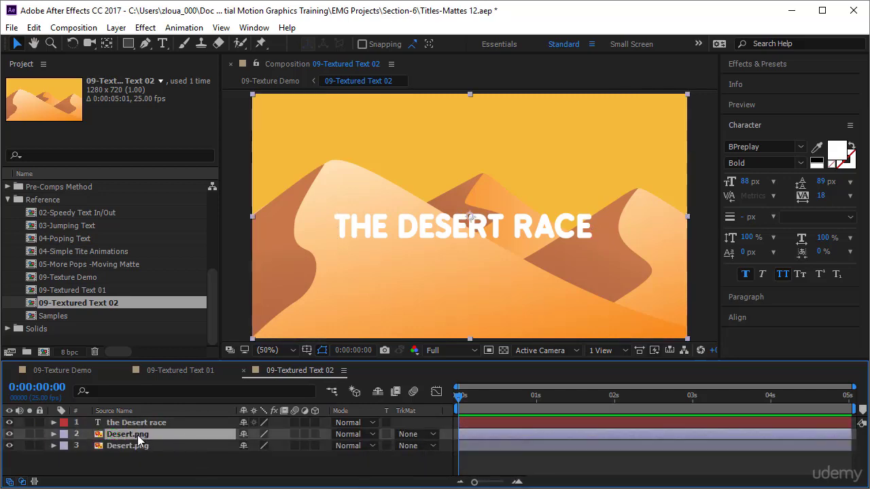
left_click(427, 434)
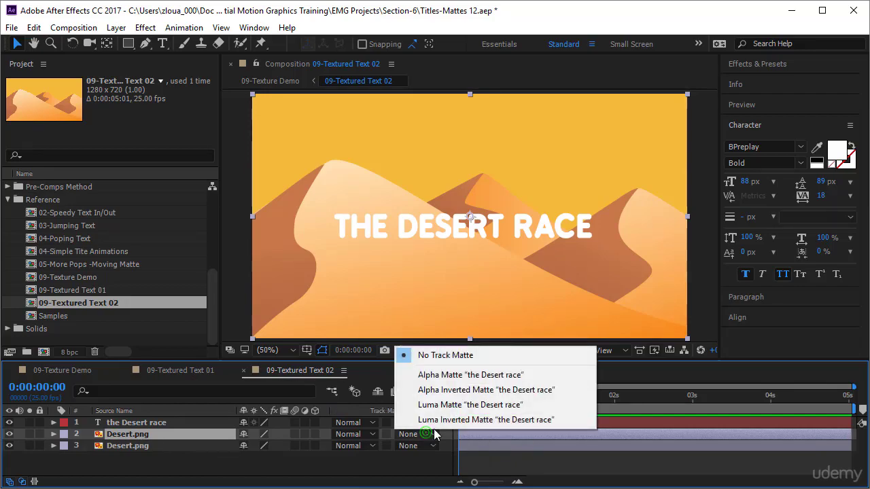
left_click(454, 379)
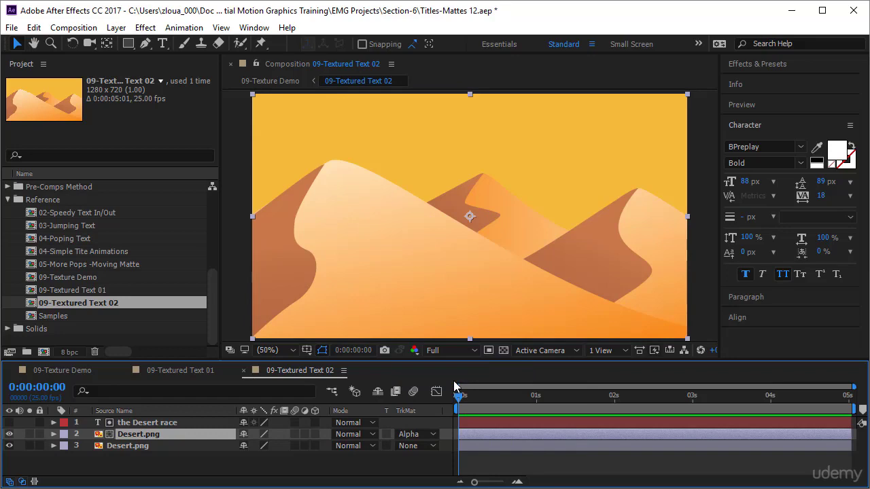
- Hide the bottom Desert.png layer and move the title text to about the centre of the frame
left_click(9, 447)
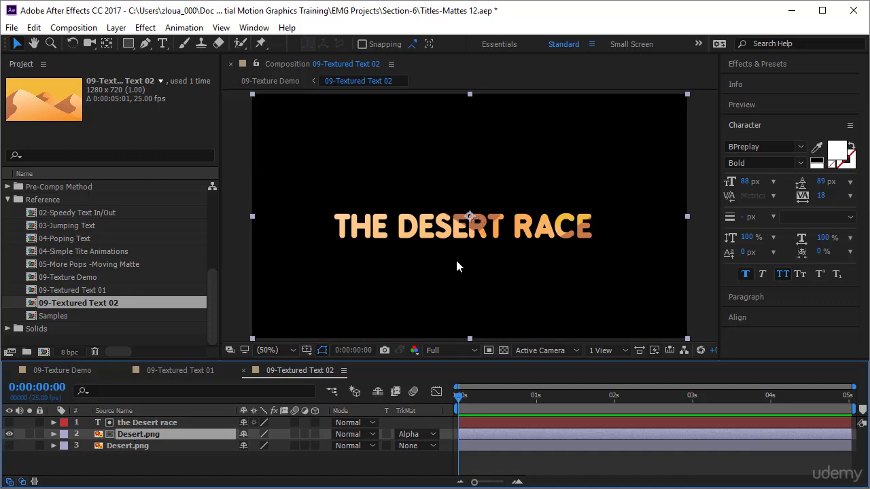
left_click(148, 424)
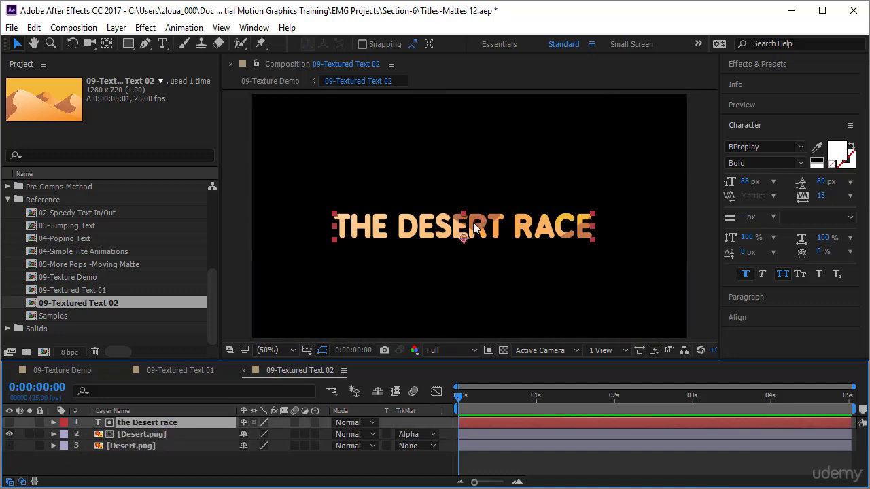
mouse_move(464, 243)
left_mouse_down()
mouse_move(447, 234)
mouse_move(447, 162)
mouse_move(379, 137)
mouse_move(525, 146)
mouse_move(538, 170)
mouse_move(545, 318)
mouse_move(374, 329)
mouse_move(399, 293)
mouse_move(410, 209)
mouse_move(470, 230)
left_mouse_up()
- Move the title text to the lower-left area of the frame, show the bottom Desert.png layer and deselect everything
left_click(146, 433)
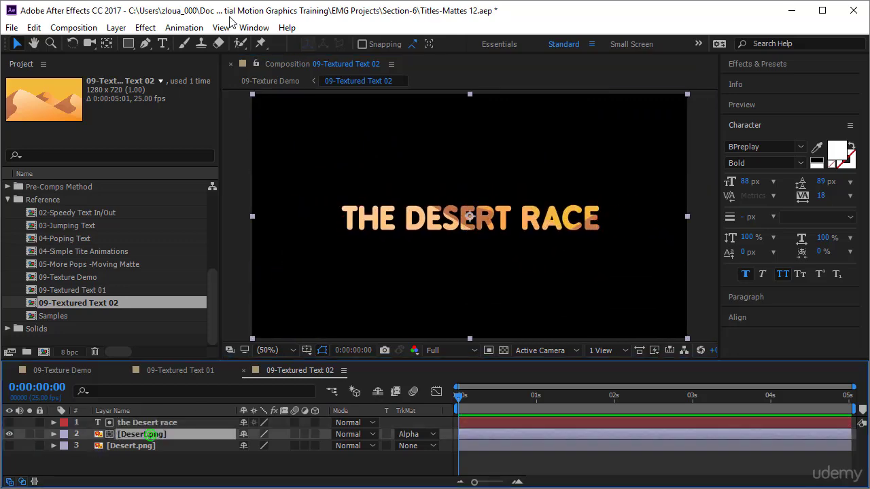
left_click(470, 221)
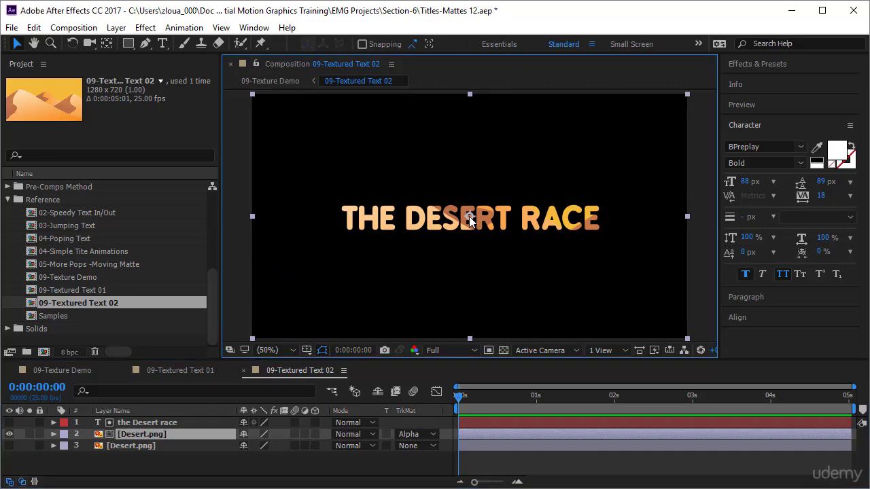
left_click(156, 424)
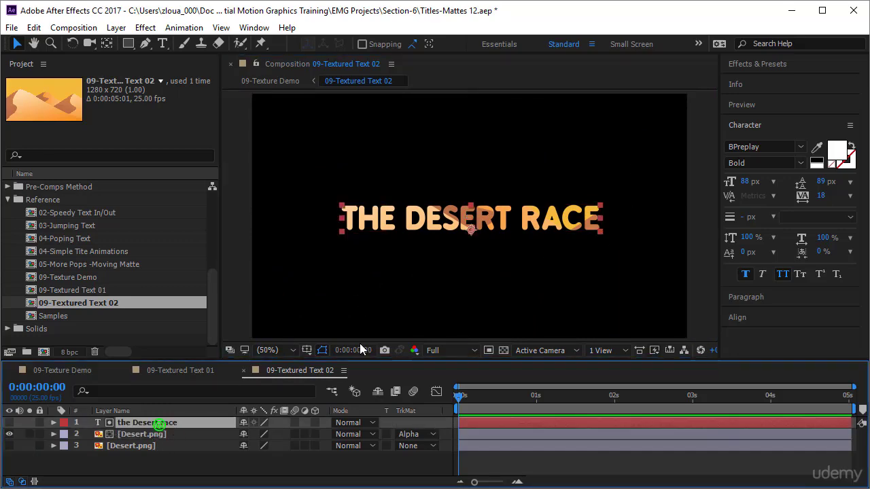
left_click_drag(470, 233, 400, 284)
left_click(9, 447)
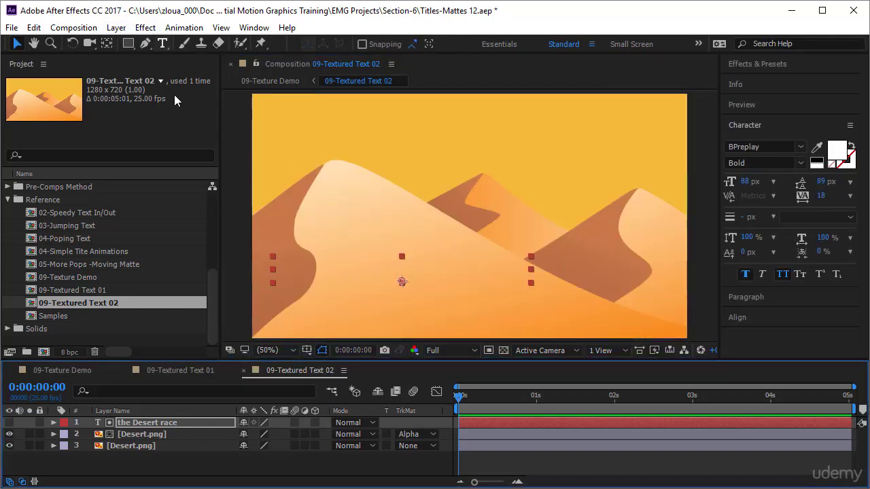
left_click(235, 150)
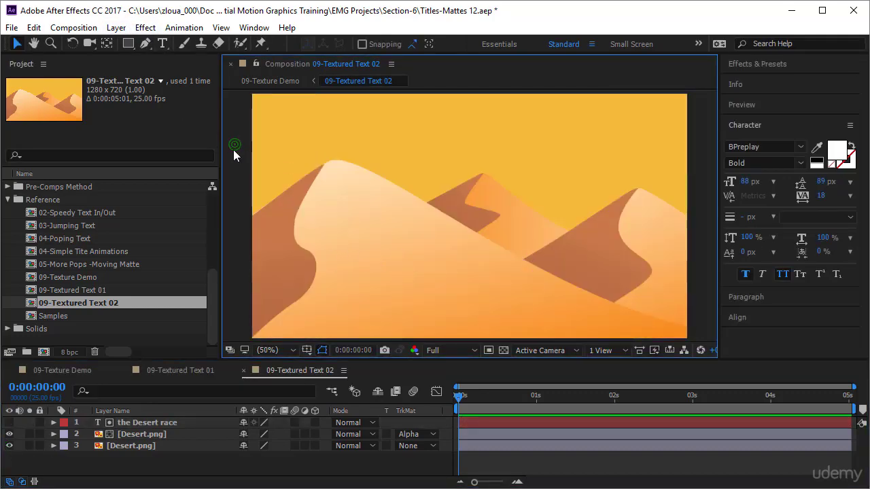
- Draw a wide white rectangle over the title area from the frame's left edge, and place its layer directly below the matted Desert.png
left_click(124, 44)
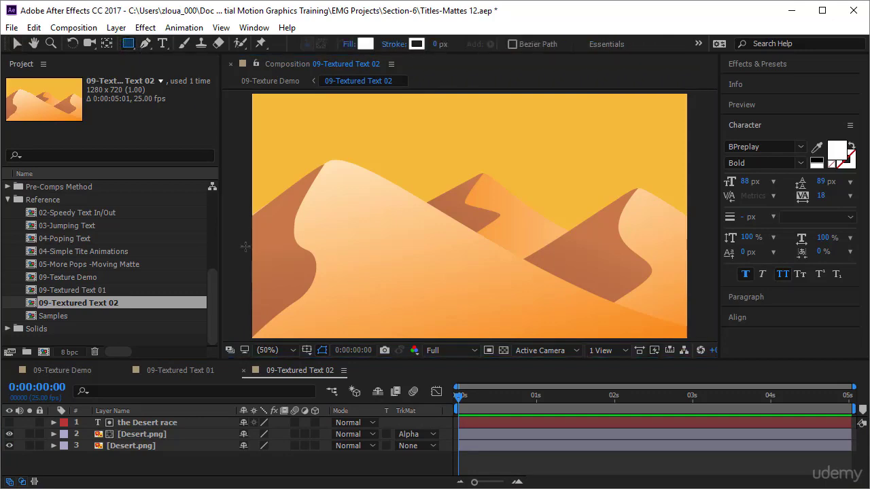
left_click_drag(246, 247, 252, 290)
mouse_move(335, 307)
left_mouse_down()
mouse_move(576, 323)
mouse_move(581, 309)
left_mouse_up()
left_click(54, 423)
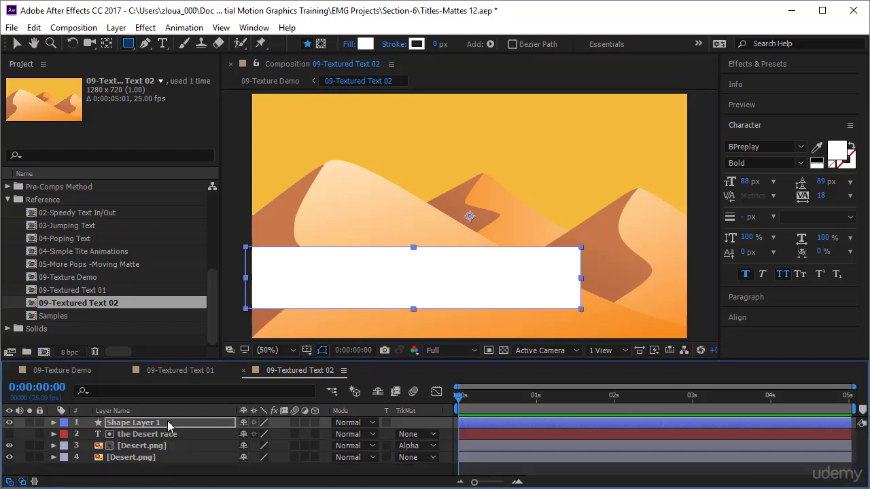
left_click_drag(167, 423, 165, 451)
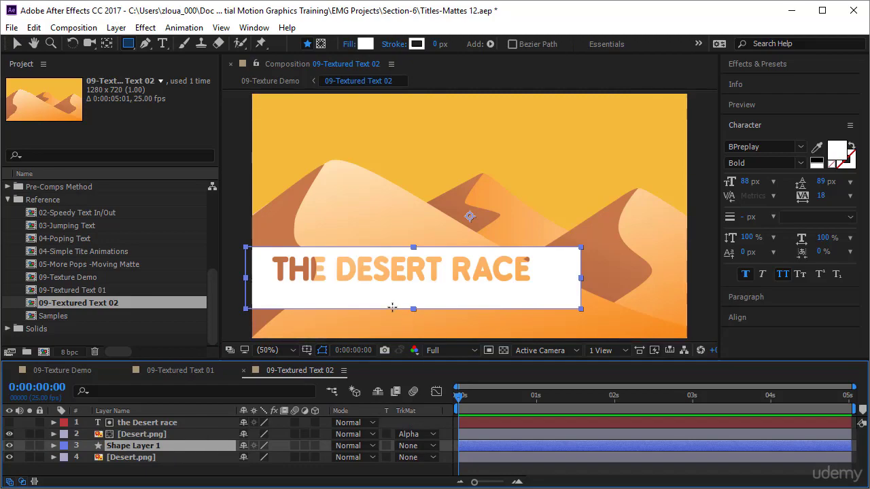
- Reduce the white rectangle's height to fit closely around the title and nudge the bar slightly up and left
key("v")
left_click_drag(393, 307, 393, 294)
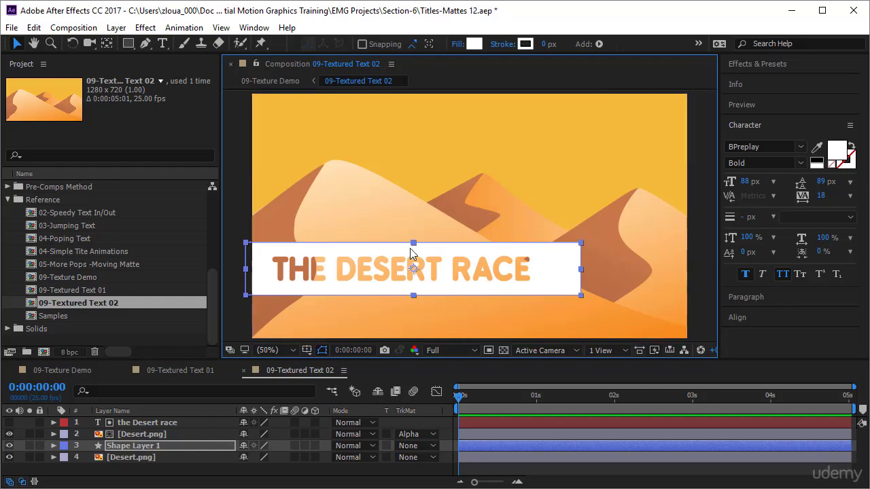
left_click_drag(413, 243, 413, 252)
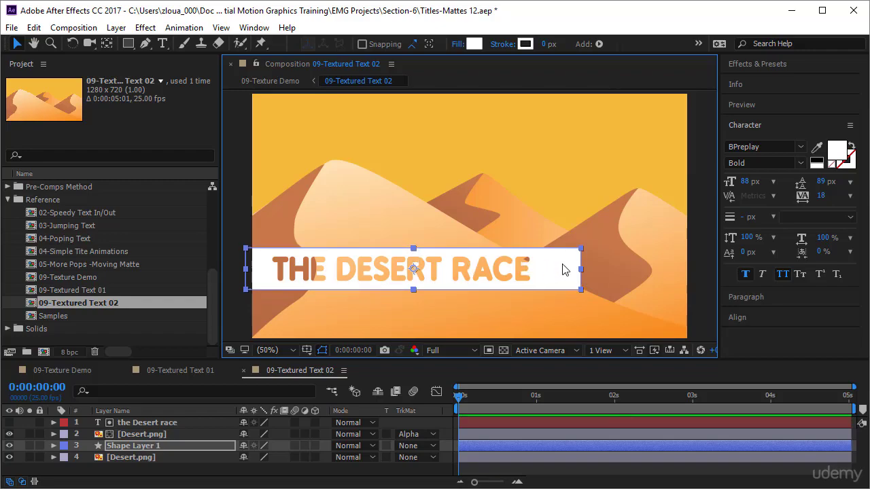
left_click_drag(564, 268, 561, 266)
- Change the bar's fill to a linear gradient and stretch it from the bar's left end to well past its right end
left_click(457, 44)
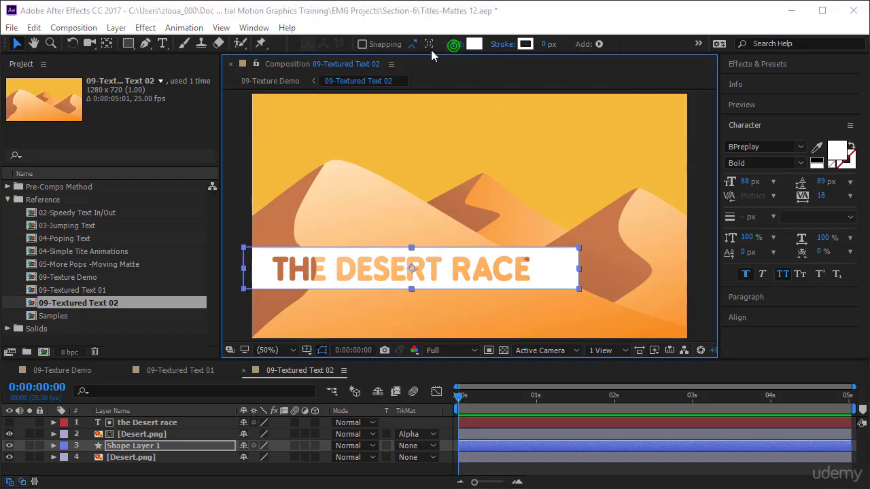
left_click(399, 213)
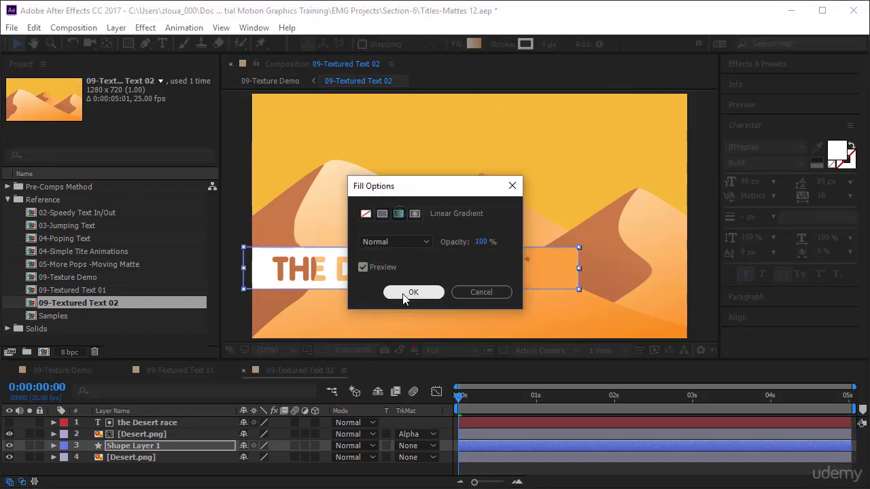
left_click(402, 294)
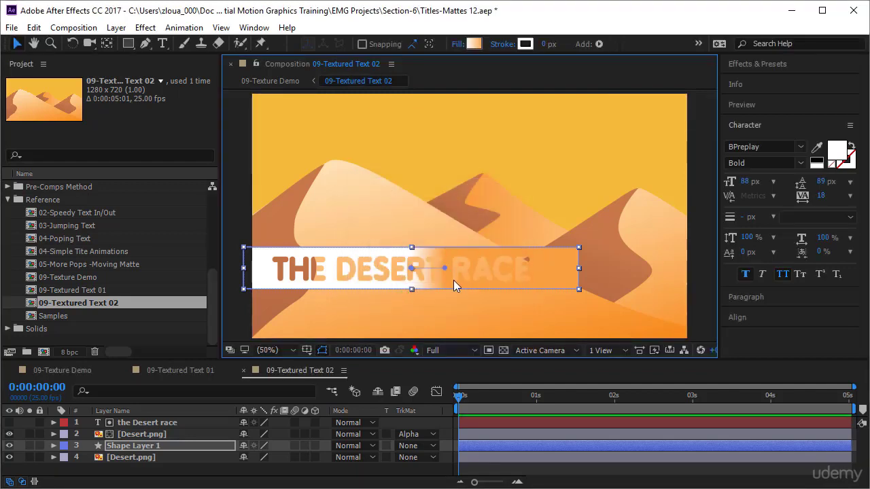
left_click_drag(443, 269, 601, 264)
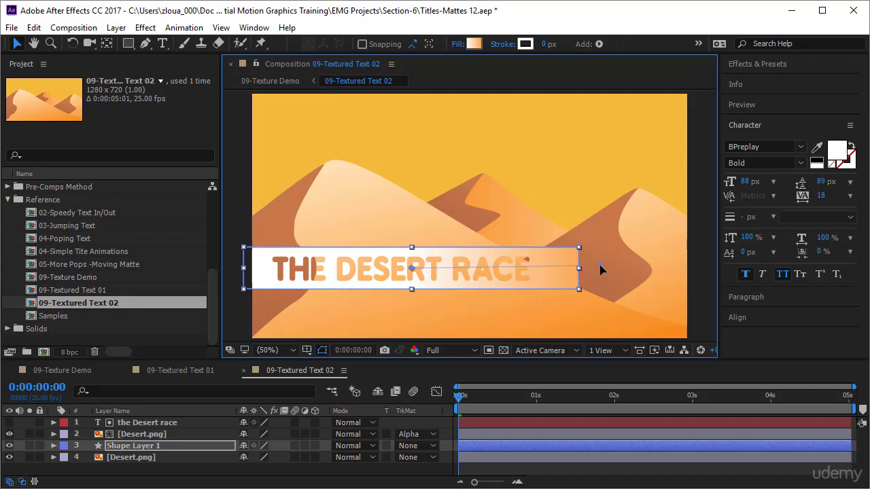
left_click_drag(413, 269, 249, 272)
left_click_drag(601, 265, 714, 266)
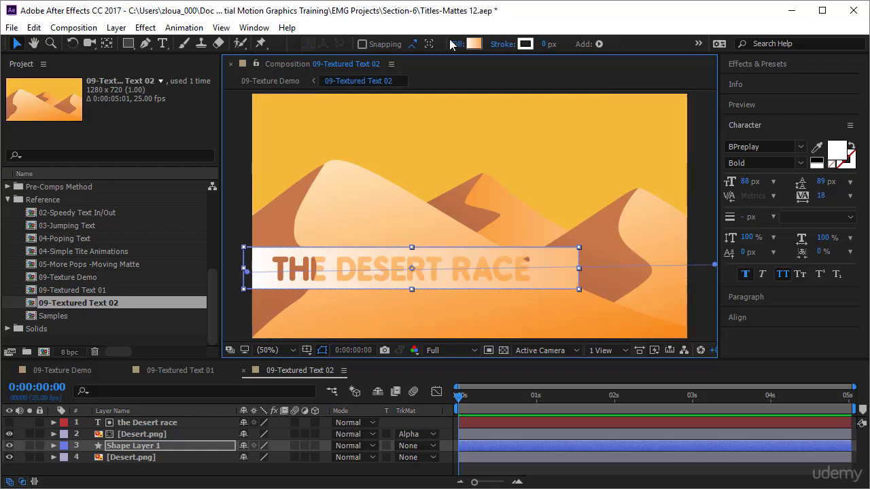
- Set the end colour of the bar's gradient to light orange FCC07A, sampled from the desert image
left_click(474, 43)
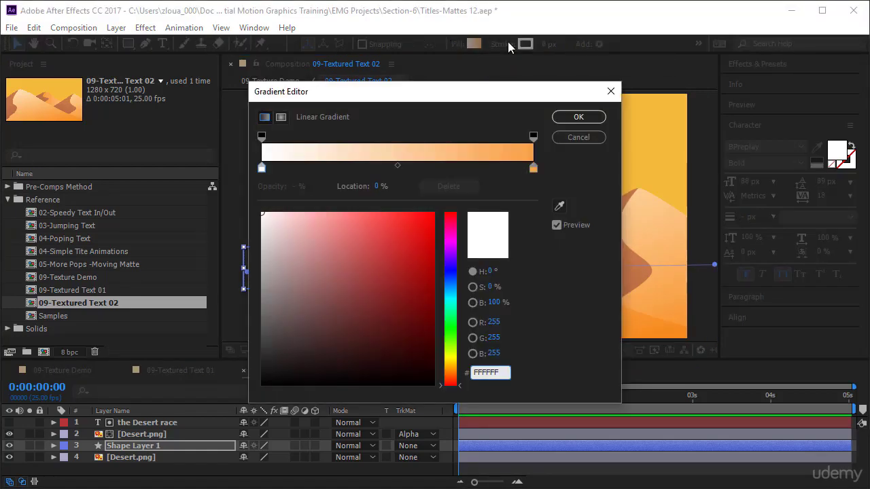
left_click_drag(512, 96, 336, 103)
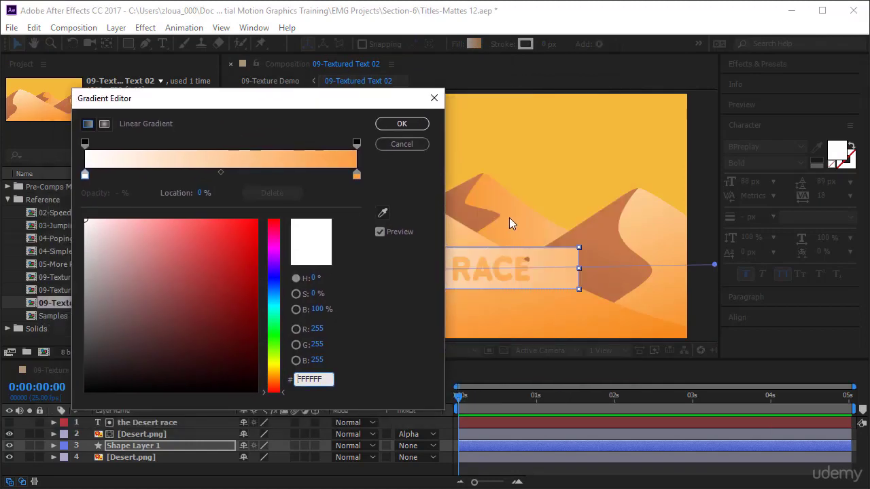
left_click(357, 176)
left_click(382, 213)
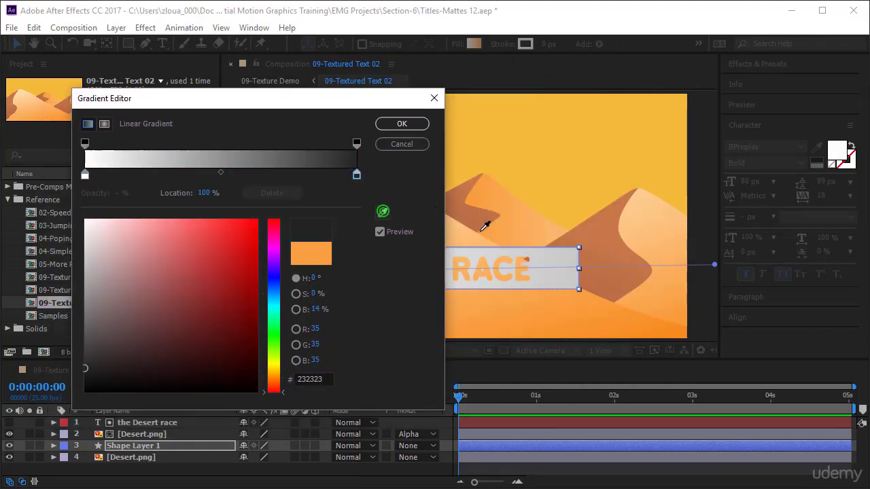
left_click(567, 215)
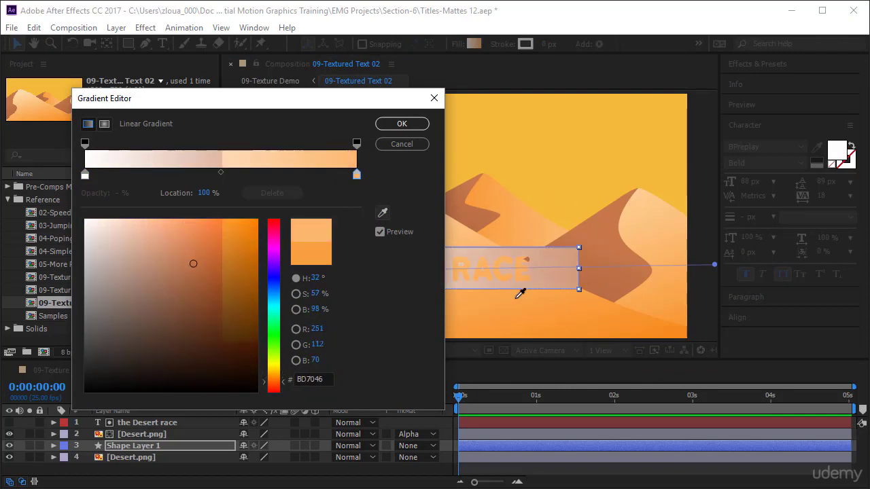
left_click(454, 231)
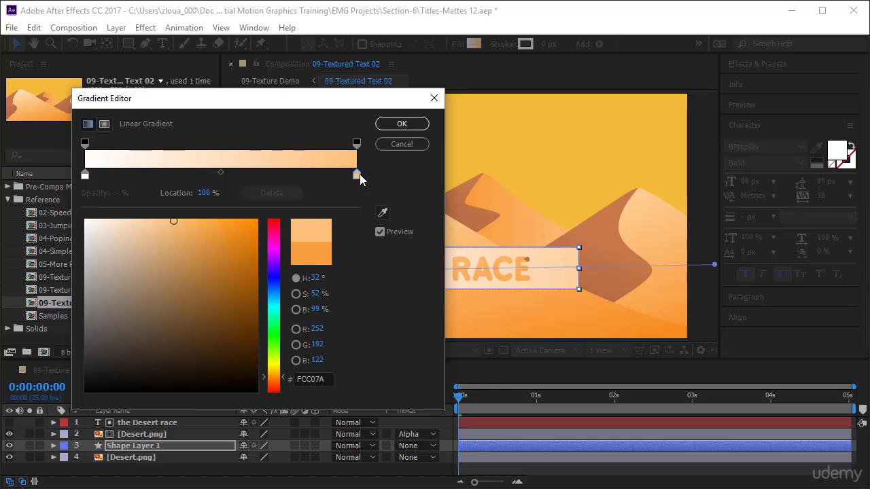
- Shift the gradient's midpoint to 66.8%, accept the gradient and deselect the bar
left_click(221, 172)
left_click_drag(243, 176, 266, 178)
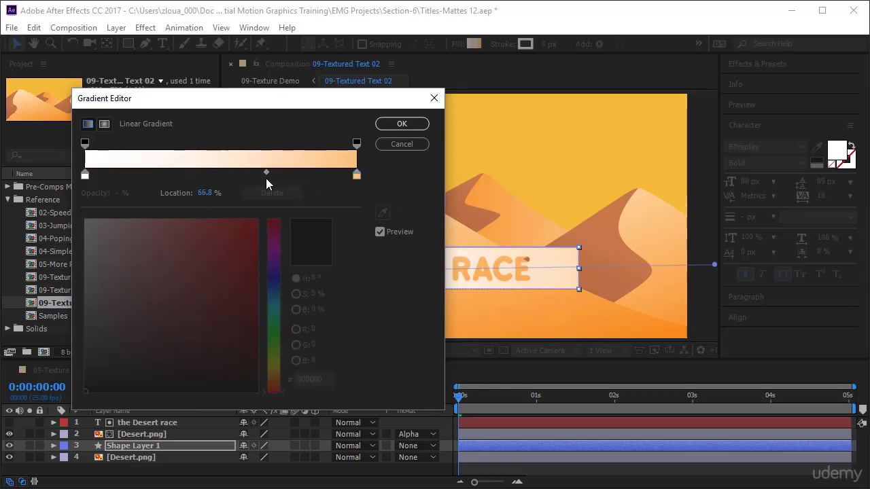
left_click(402, 124)
left_click(235, 316)
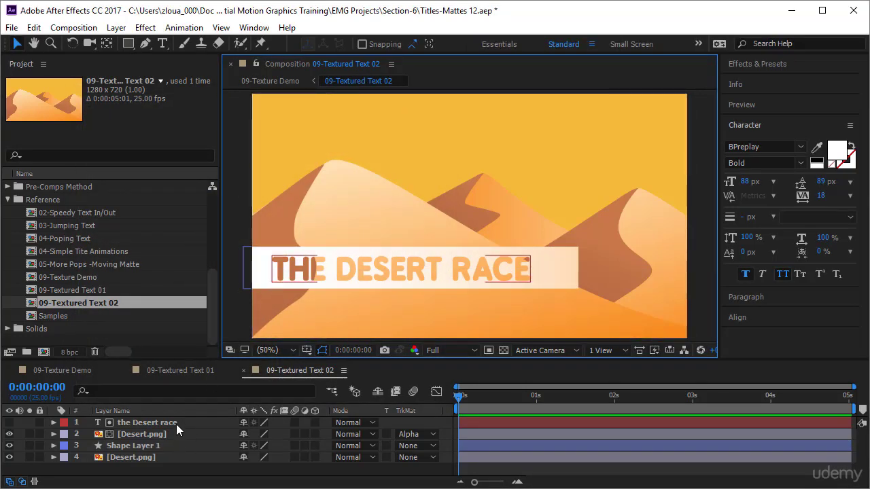
- Lower the fill opacity of the bar behind the title to 51% and deselect it
left_click(134, 445)
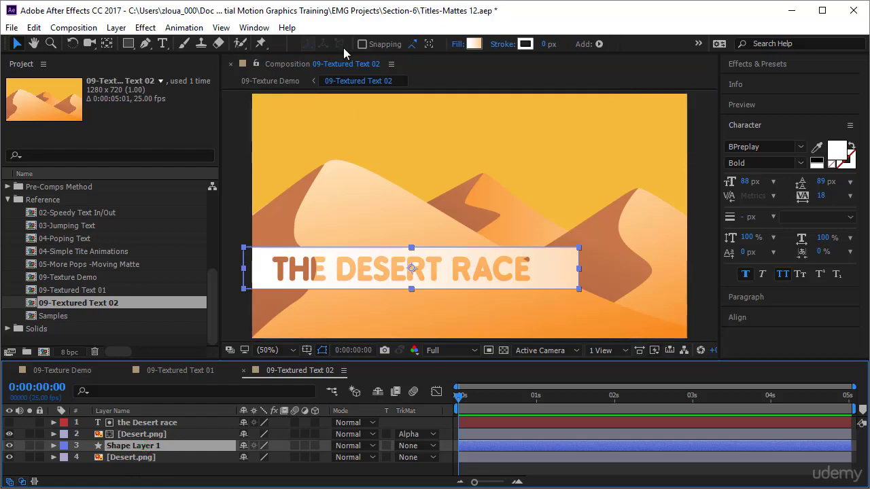
left_click(459, 44)
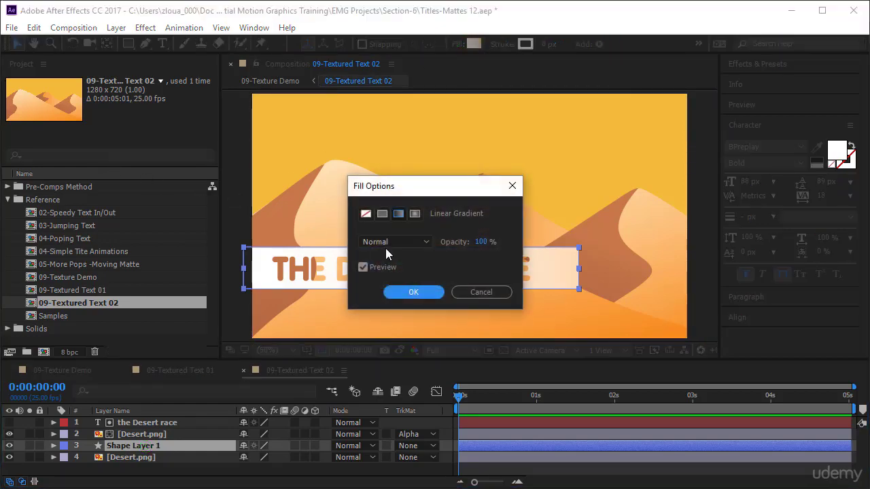
left_click_drag(481, 250, 454, 249)
left_click(431, 289)
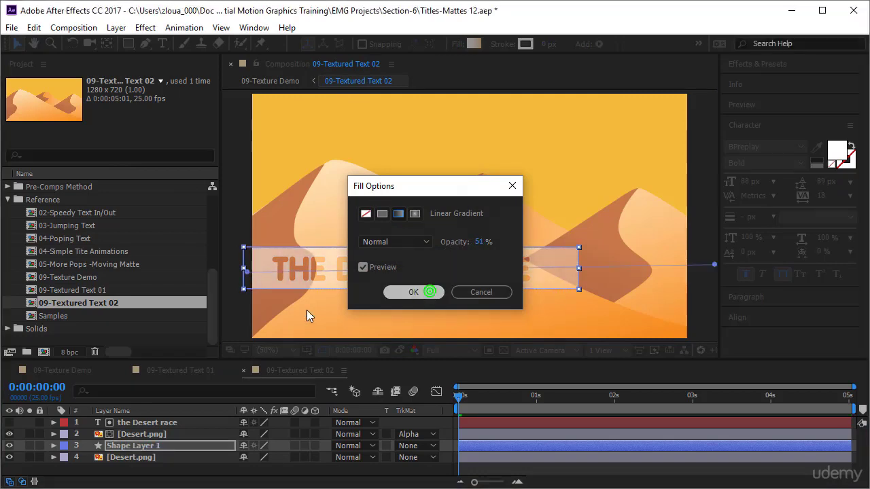
left_click(241, 325)
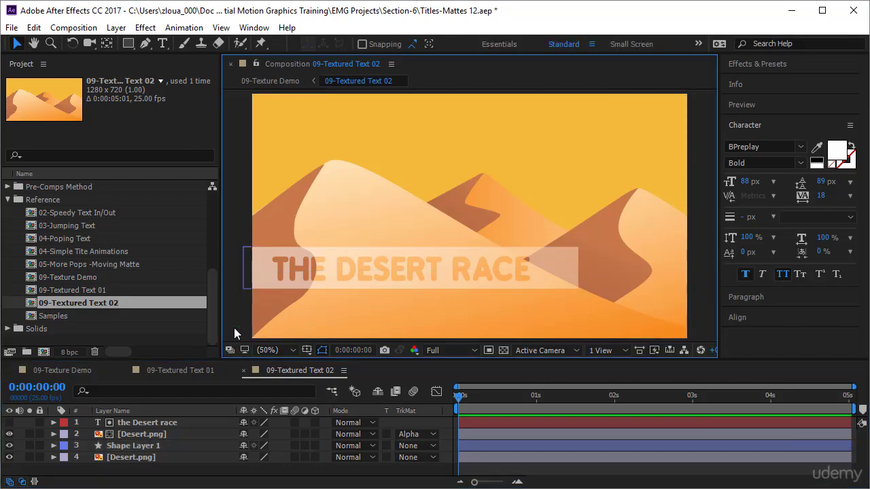